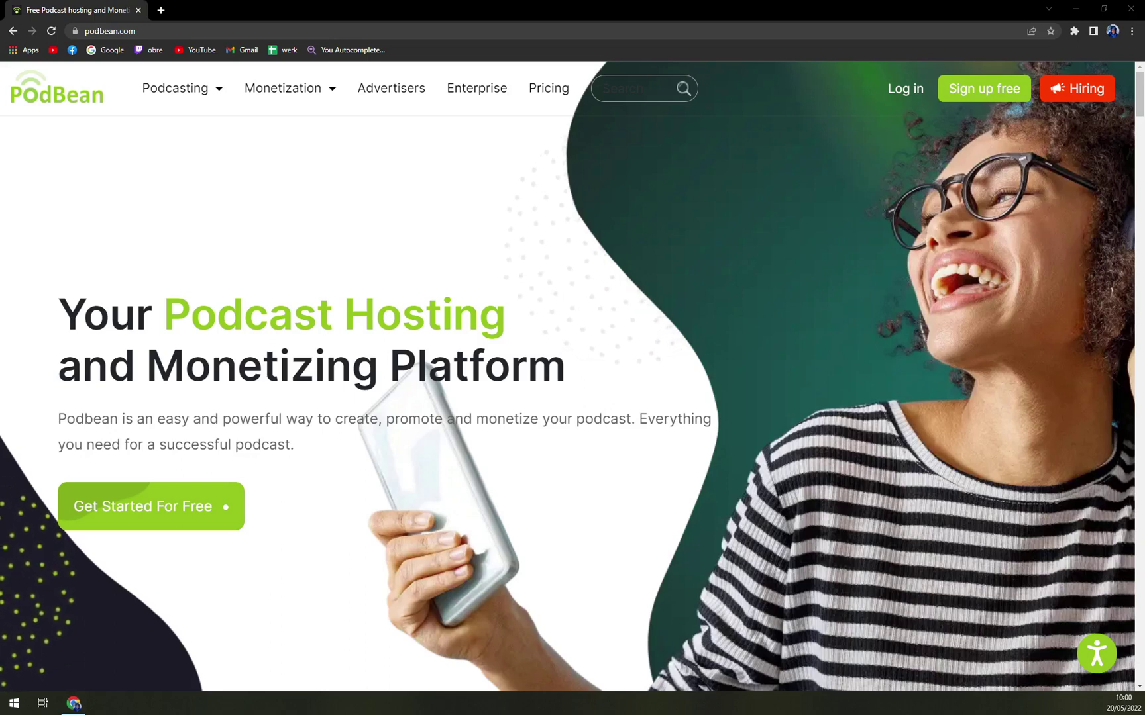
pyautogui.scroll(-5, 388, 309)
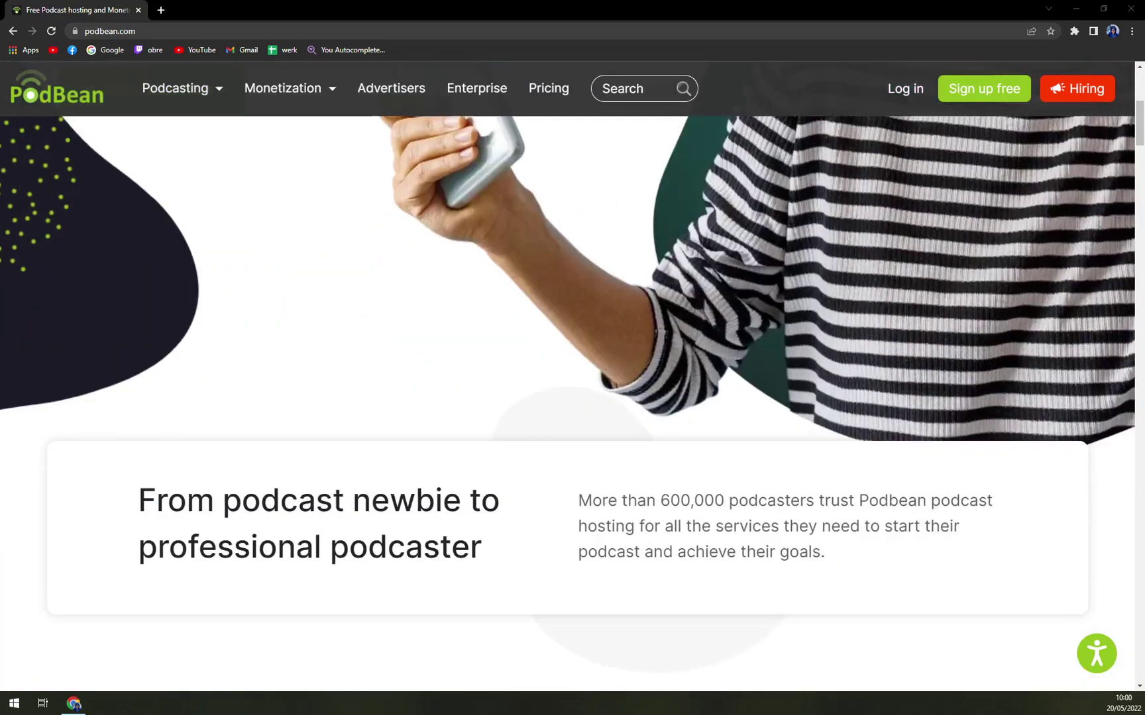
pyautogui.scroll(5, 389, 310)
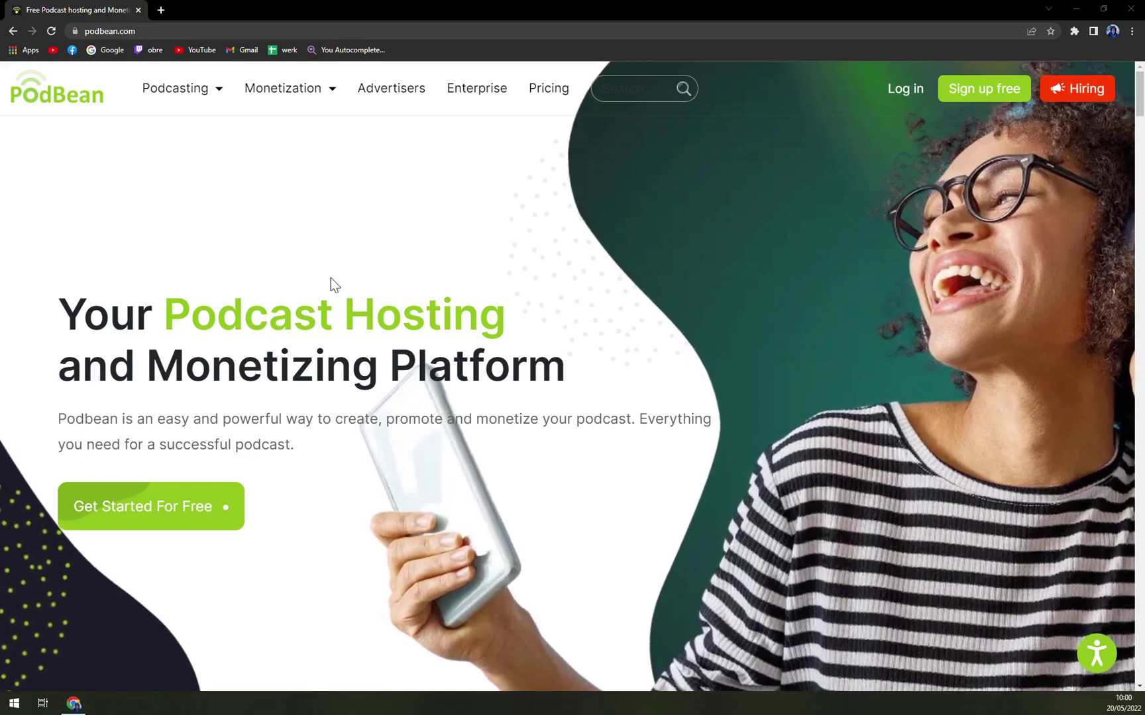
# Open the pricing page comparing the Basic ($0), Unlimited Audio ($9), Unlimited Plus ($29) and Business ($99) plans
pyautogui.click(548, 88)
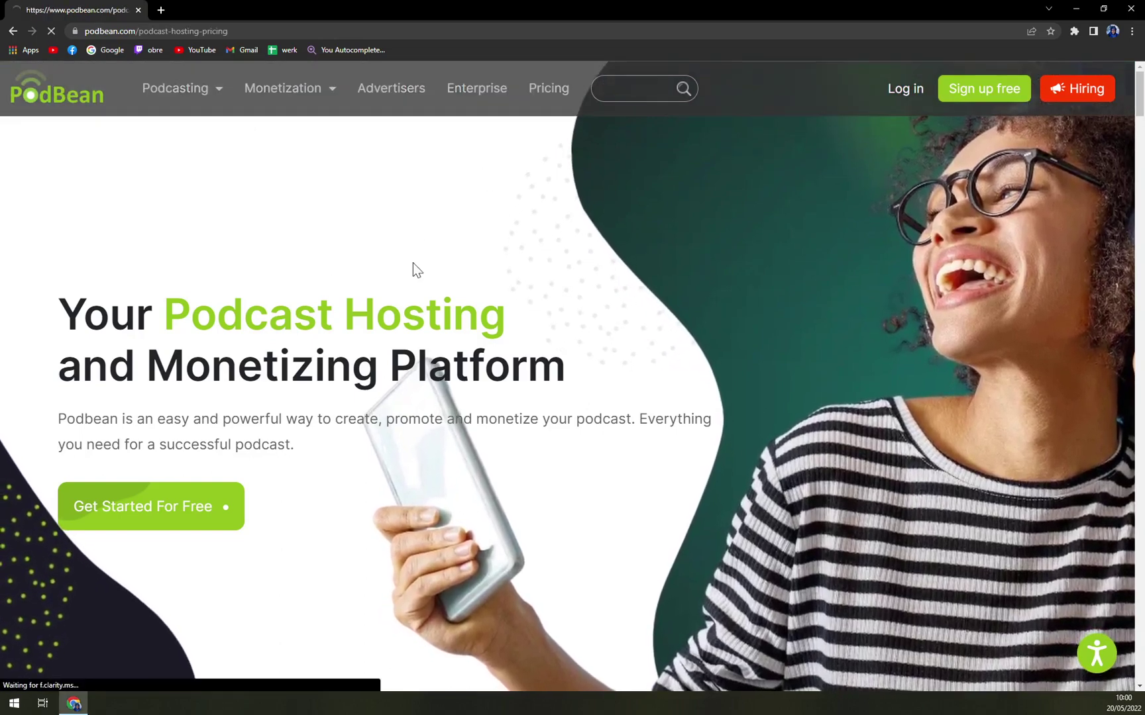
pyautogui.scroll(-3, 637, 321)
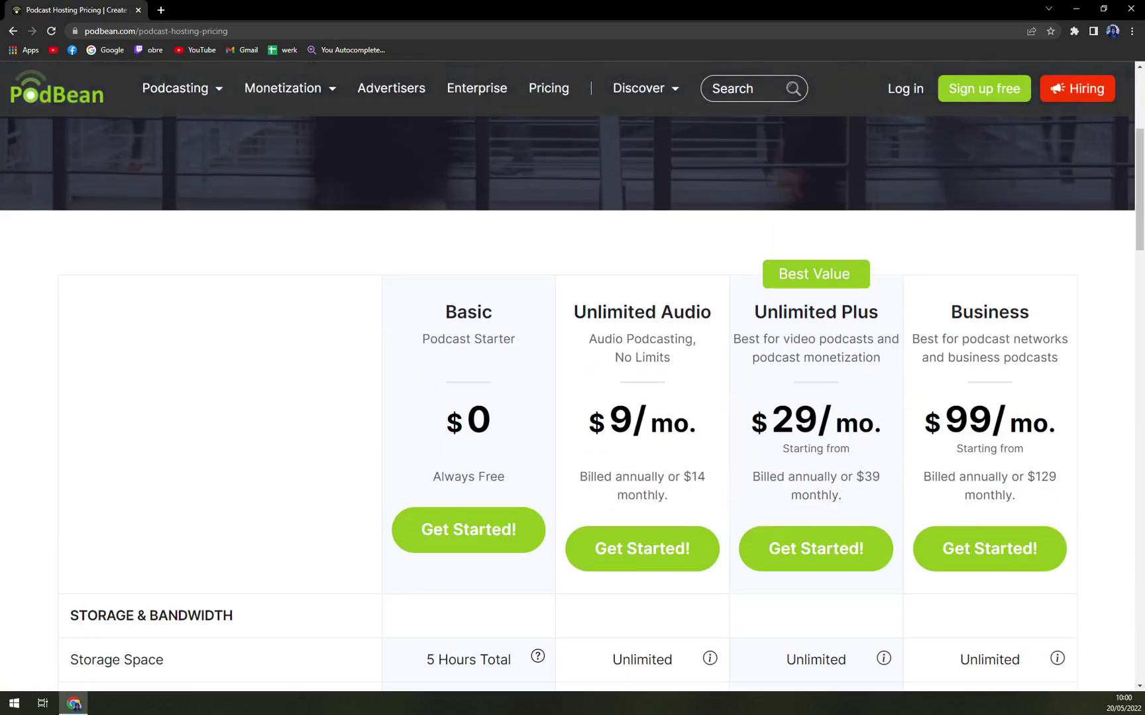
pyautogui.scroll(-2, 537, 331)
pyautogui.scroll(-1, 492, 332)
pyautogui.scroll(4, 506, 313)
pyautogui.scroll(-2, 501, 317)
pyautogui.scroll(-3, 408, 313)
pyautogui.scroll(2, 536, 421)
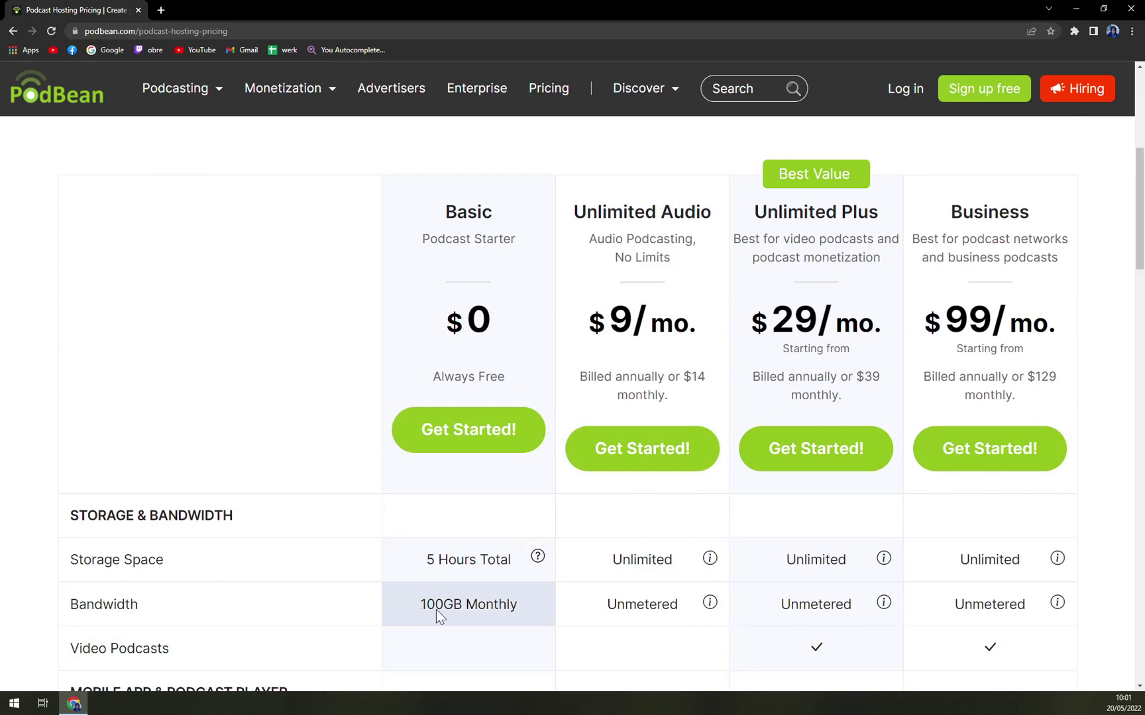
pyautogui.scroll(-3, 436, 609)
pyautogui.scroll(-3, 471, 617)
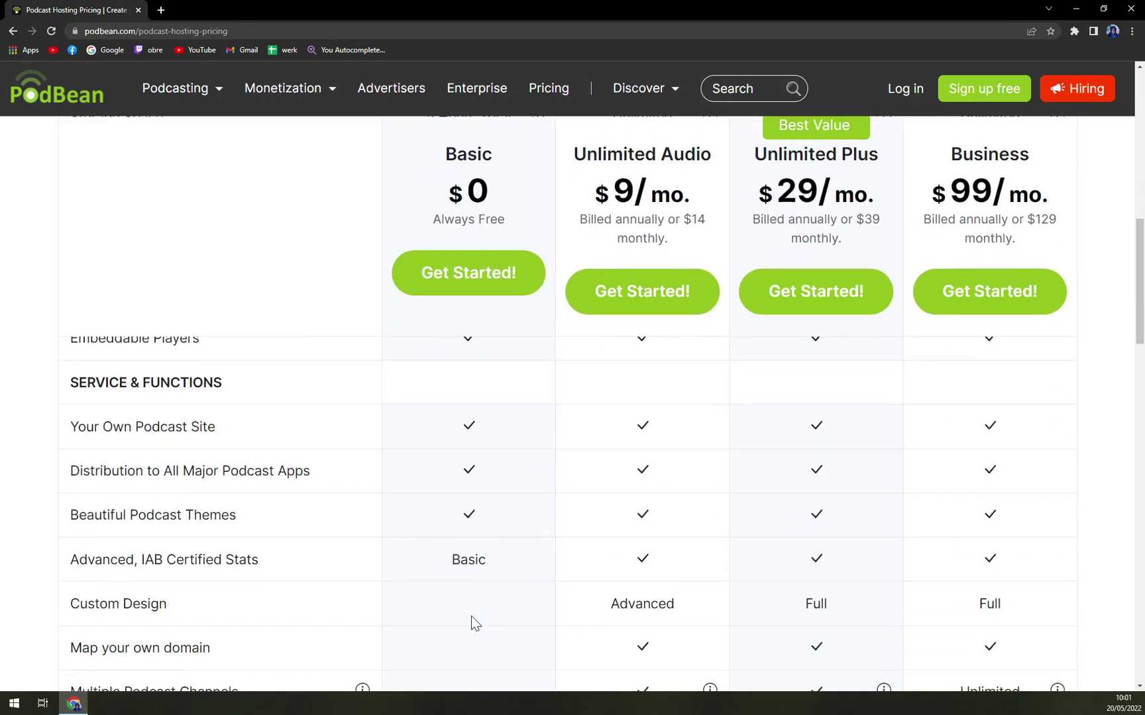
pyautogui.scroll(2, 471, 617)
pyautogui.scroll(4, 472, 617)
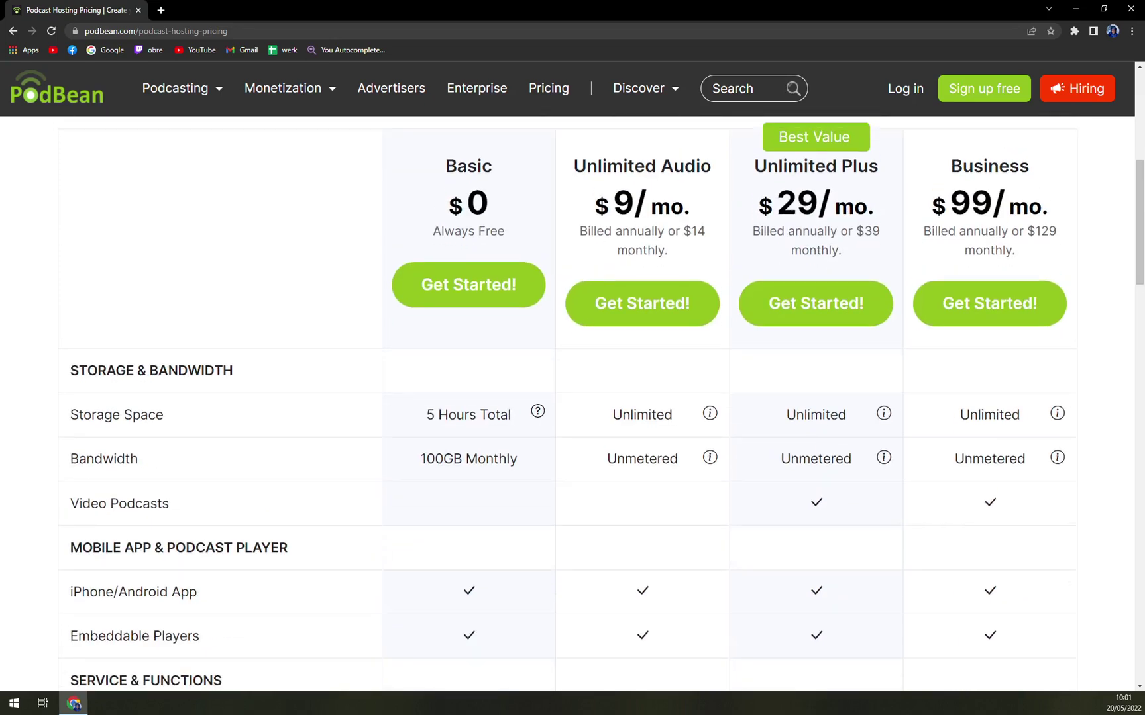
pyautogui.scroll(3, 627, 512)
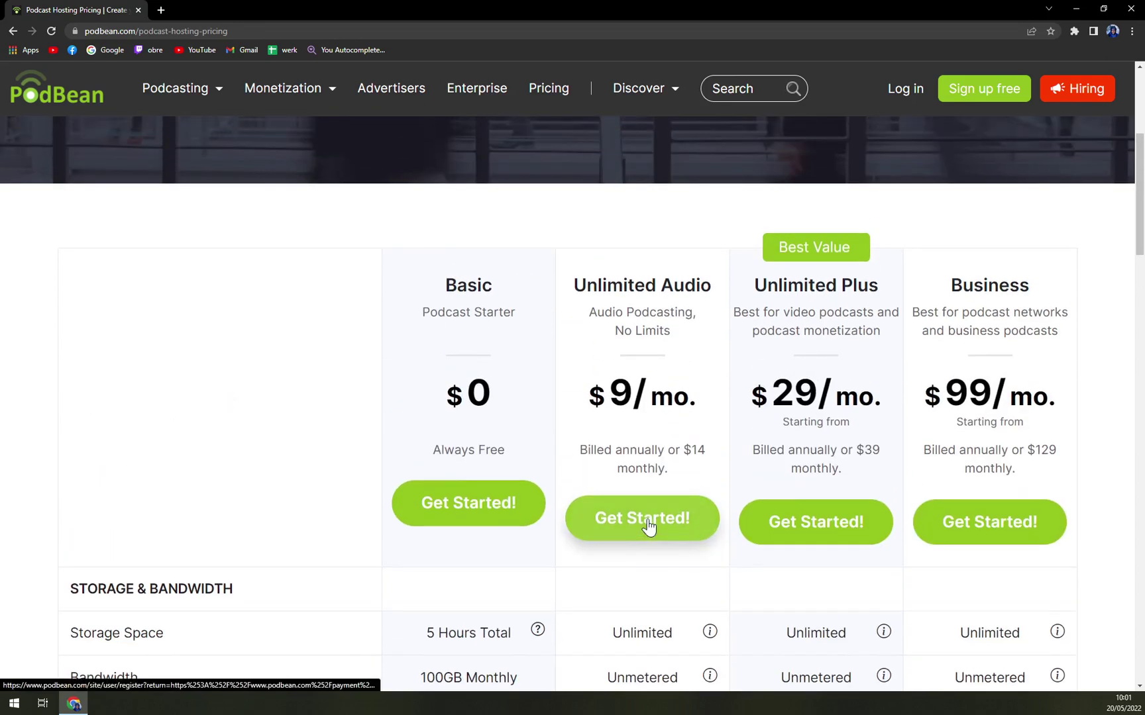
pyautogui.scroll(-2, 673, 482)
pyautogui.scroll(3, 672, 483)
pyautogui.scroll(3, 657, 577)
pyautogui.scroll(-3, 671, 554)
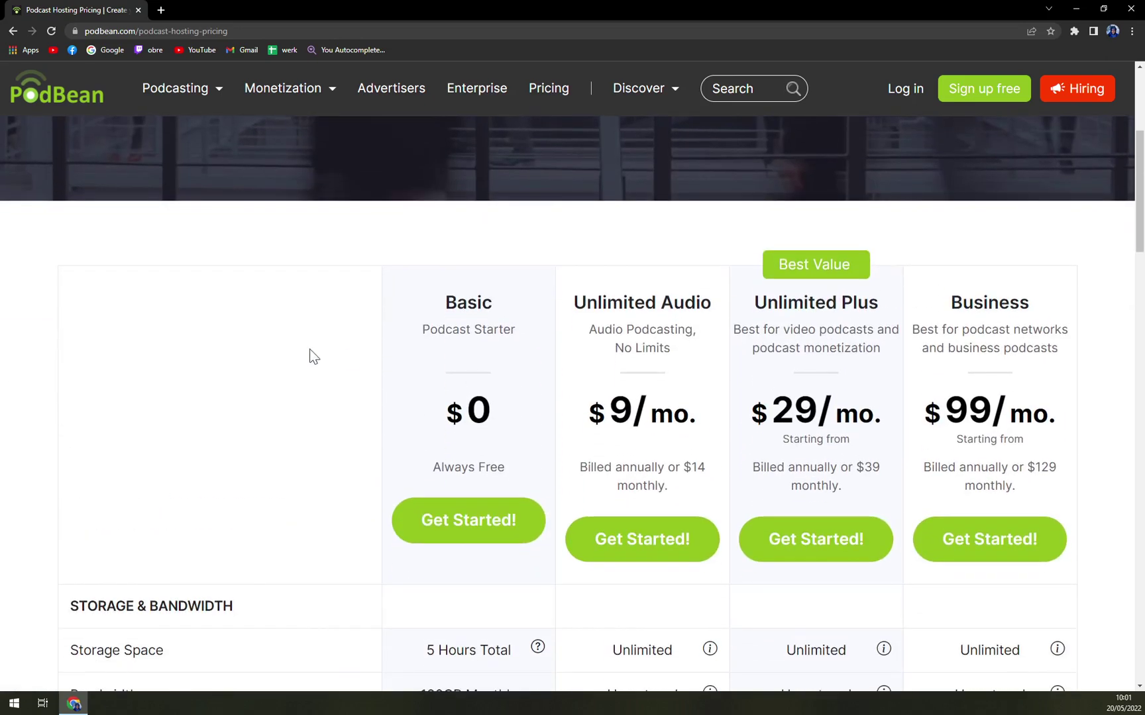
pyautogui.scroll(-2, 227, 334)
pyautogui.scroll(-1, 39, 302)
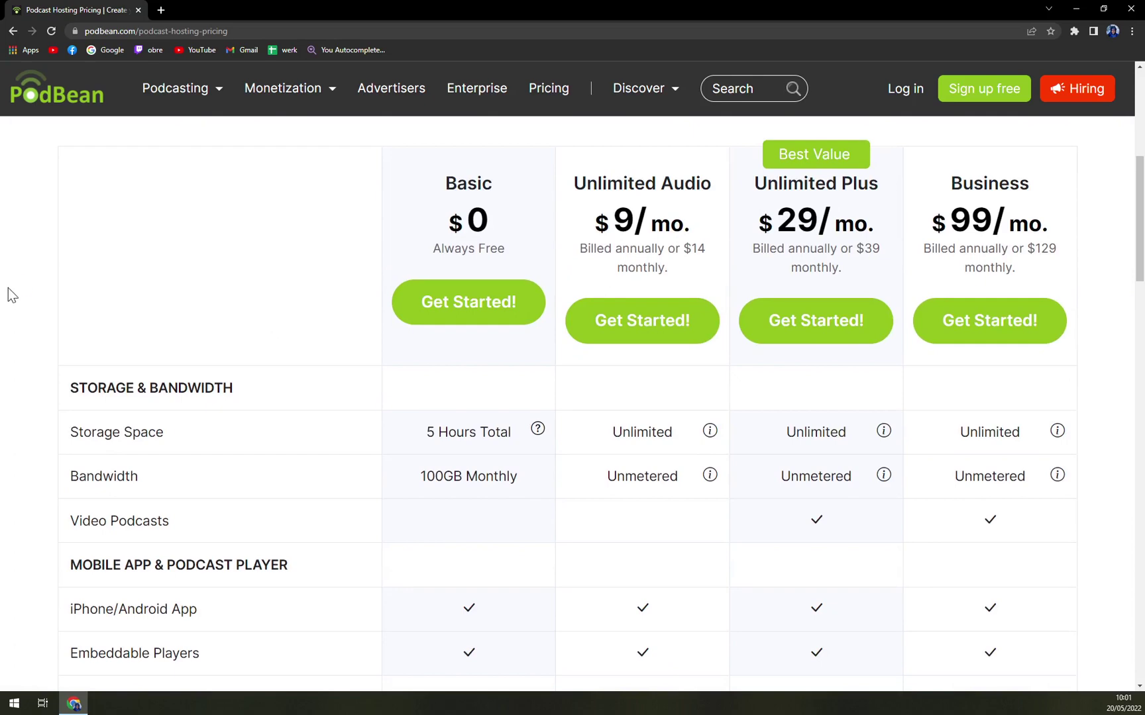
pyautogui.scroll(-5, 9, 287)
pyautogui.scroll(-2, 756, 513)
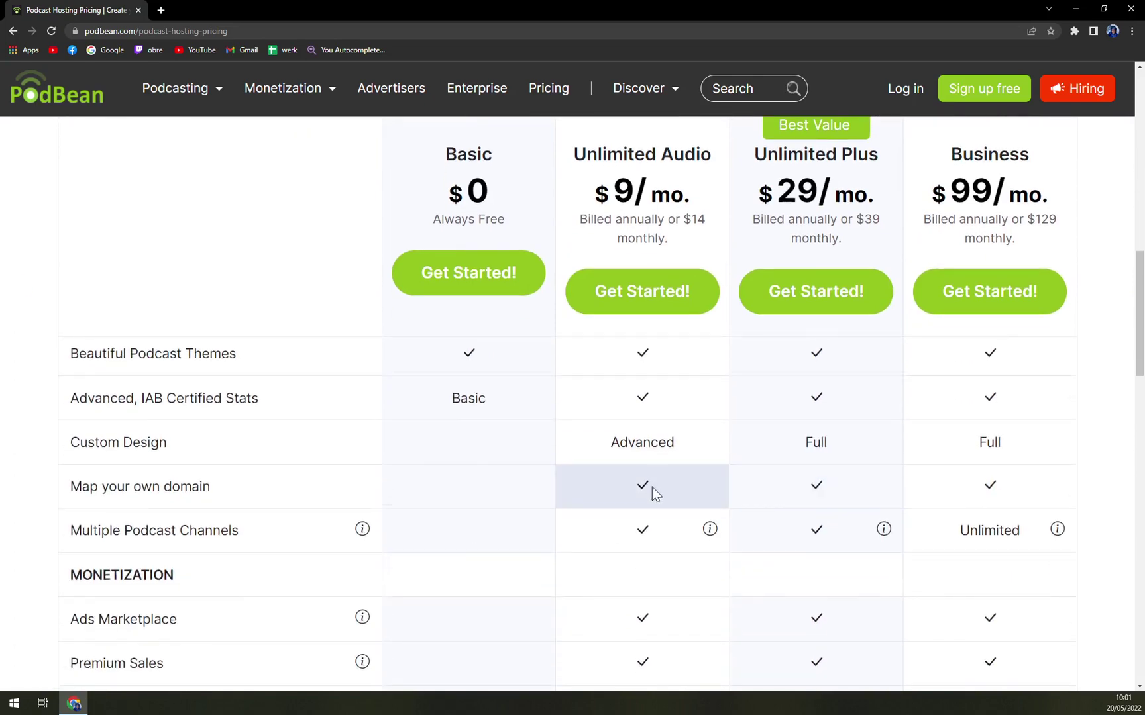
pyautogui.scroll(-5, 651, 487)
pyautogui.scroll(-4, 649, 483)
pyautogui.scroll(-2, 647, 482)
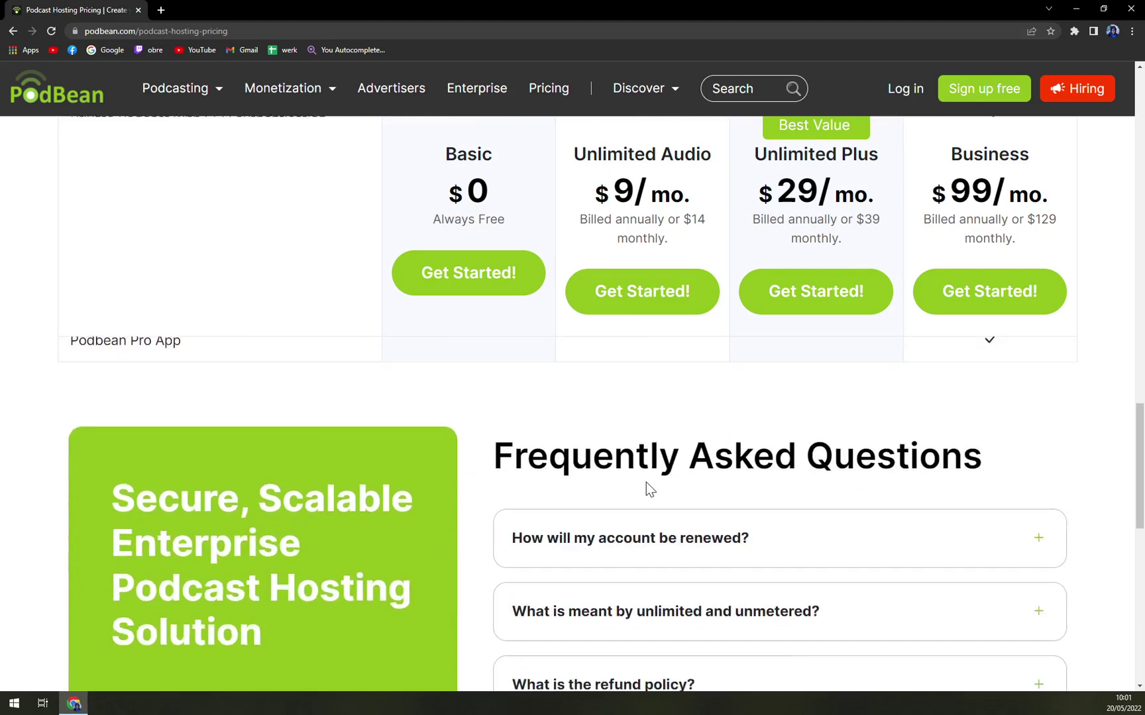
pyautogui.scroll(3, 646, 482)
pyautogui.scroll(3, 646, 482)
pyautogui.scroll(3, 716, 402)
pyautogui.scroll(3, 812, 251)
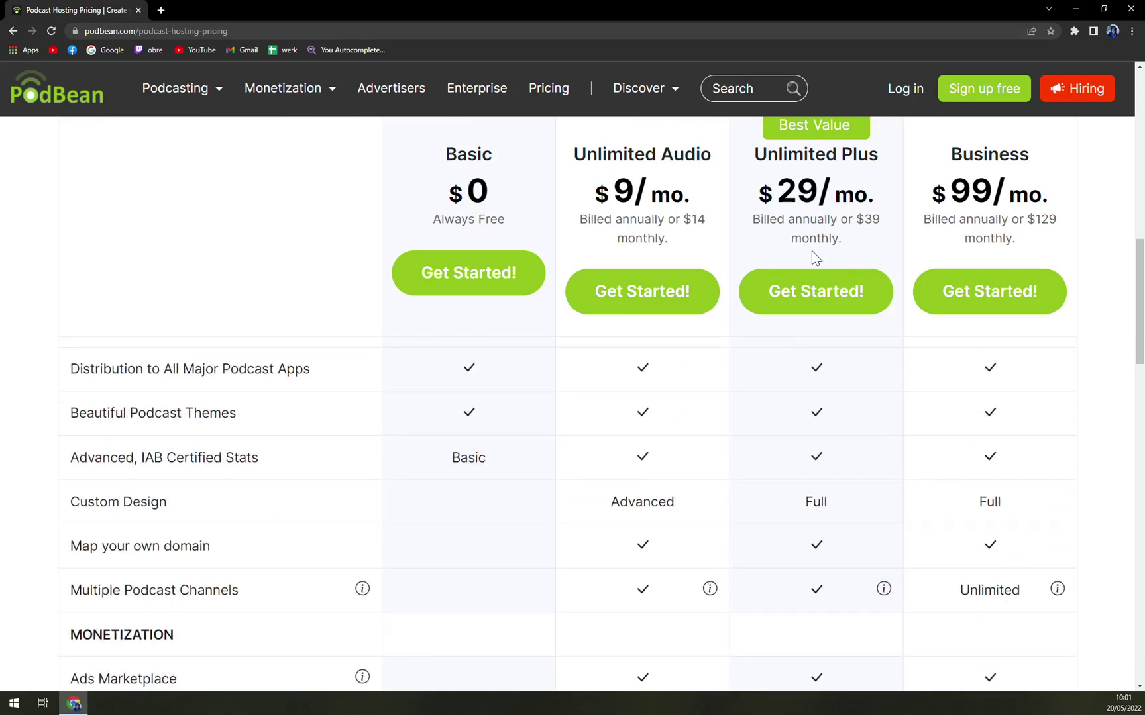
pyautogui.scroll(2, 812, 251)
pyautogui.scroll(1, 811, 250)
pyautogui.scroll(1, 812, 250)
pyautogui.scroll(1, 811, 250)
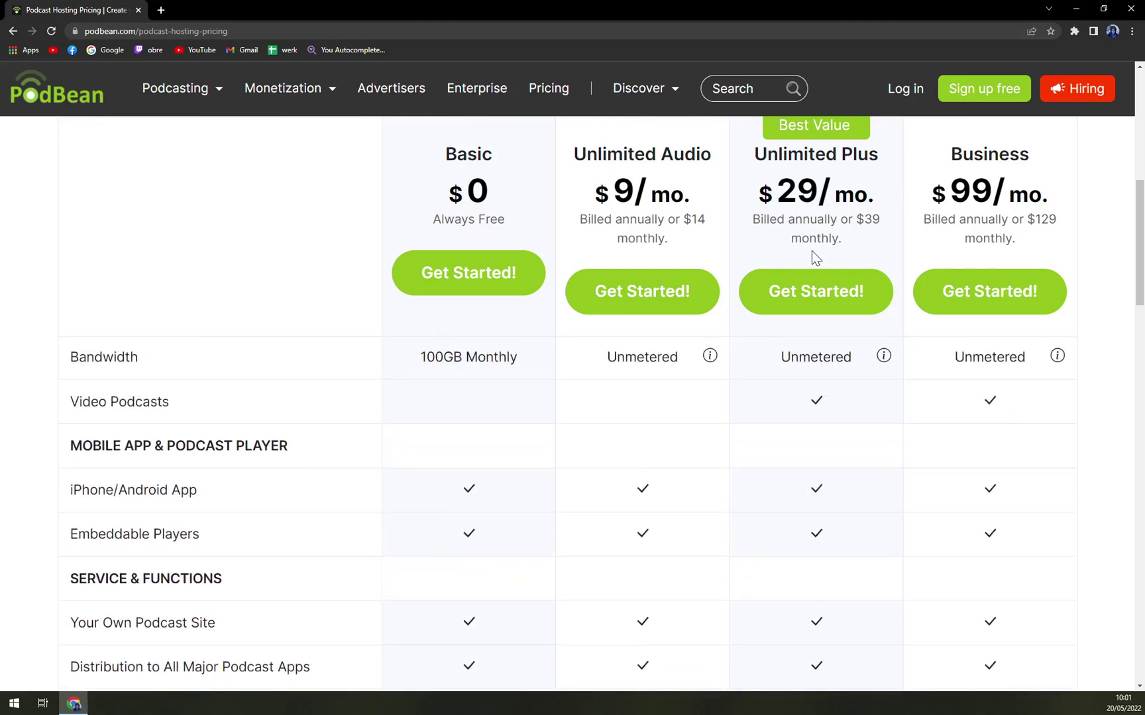
pyautogui.scroll(-3, 788, 461)
pyautogui.scroll(-2, 802, 455)
pyautogui.scroll(-1, 806, 451)
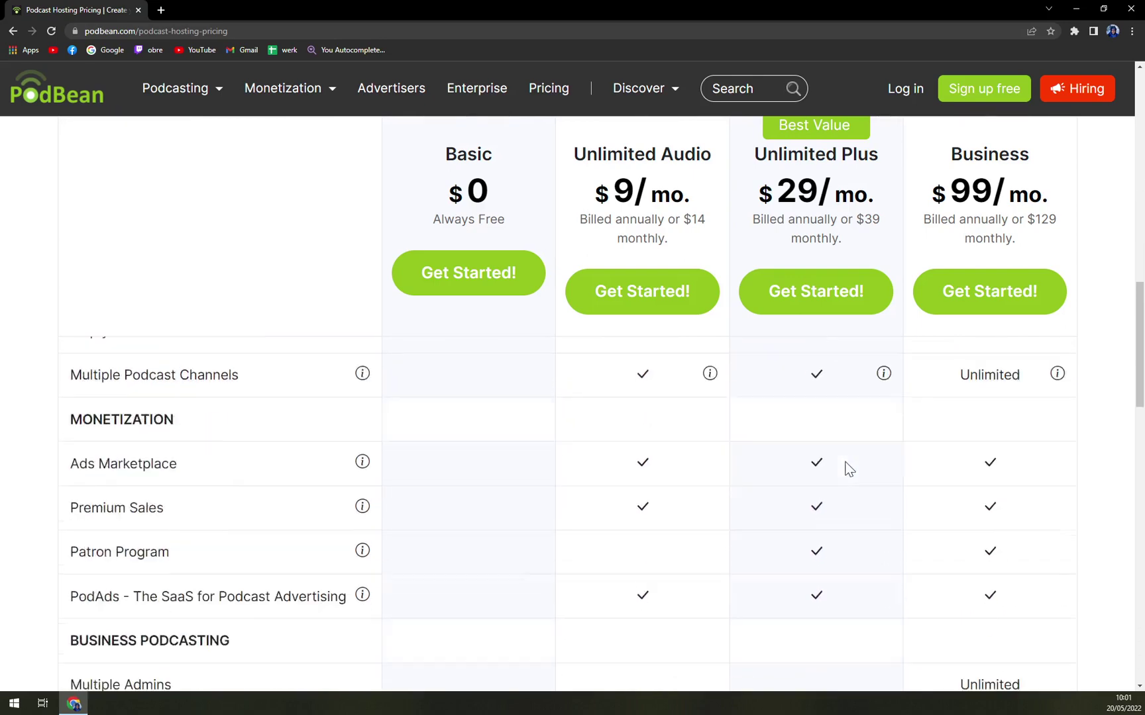
pyautogui.scroll(-2, 849, 465)
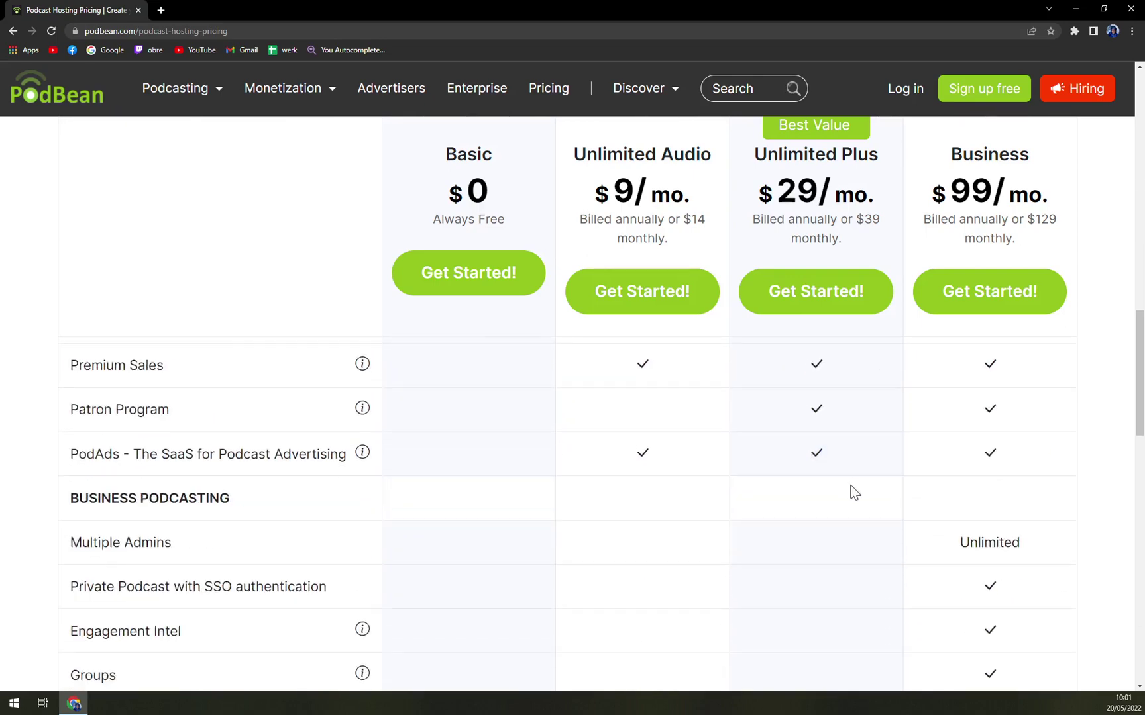
pyautogui.scroll(-1, 627, 480)
pyautogui.scroll(2, 628, 481)
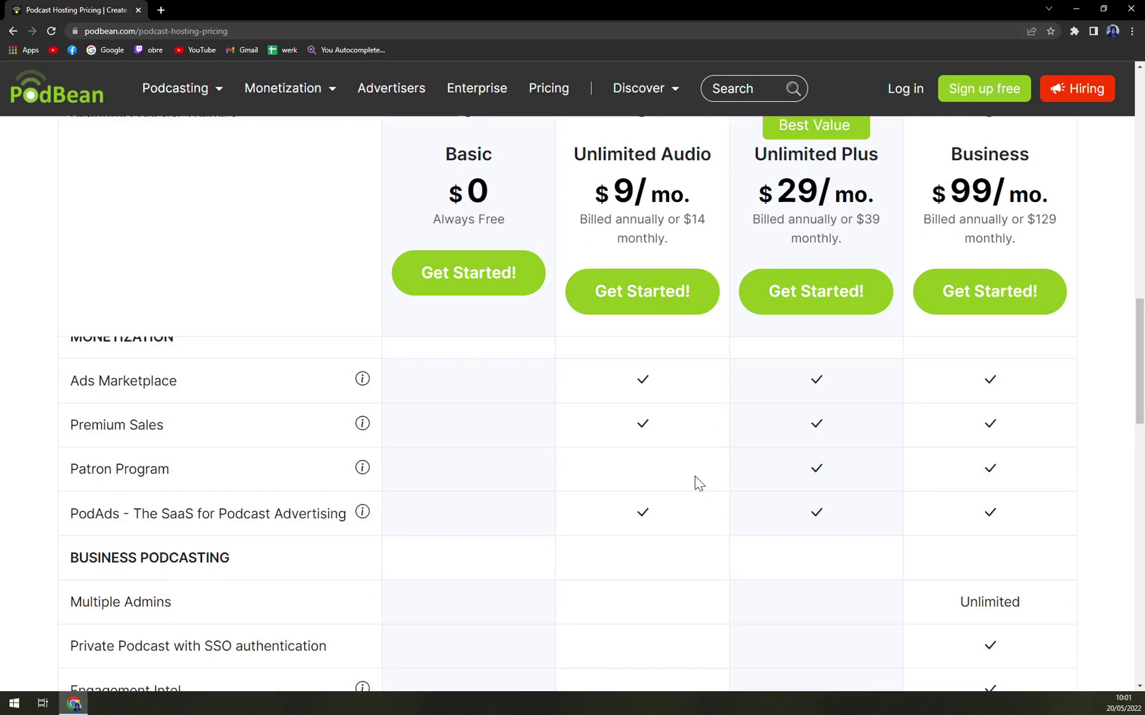
pyautogui.scroll(3, 694, 476)
pyautogui.scroll(1, 903, 322)
pyautogui.scroll(3, 984, 358)
pyautogui.scroll(3, 984, 358)
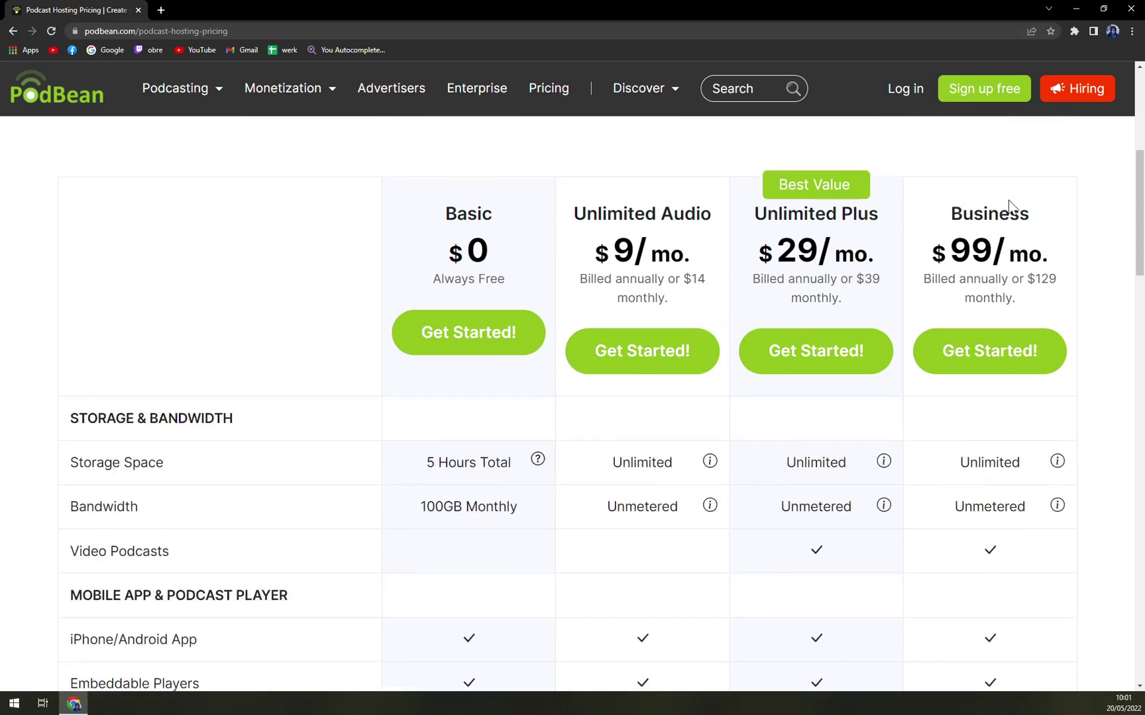
pyautogui.scroll(4, 983, 403)
pyautogui.scroll(-2, 1088, 404)
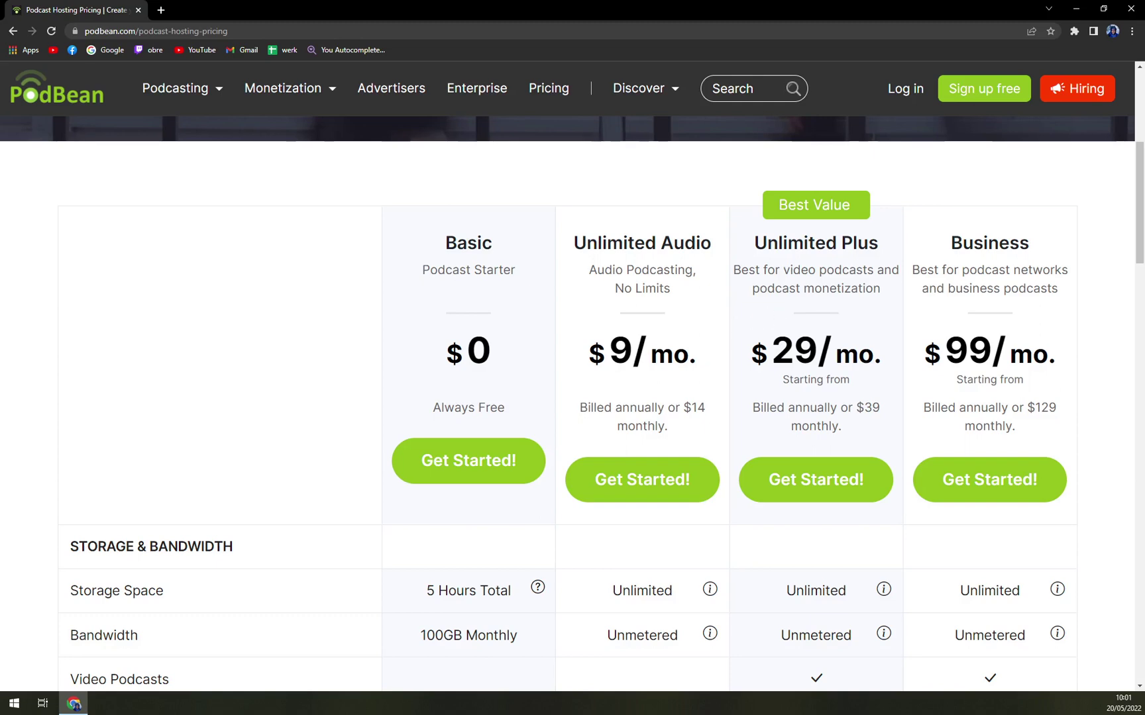
# Sign up for a free Podbean account with the existing Google account
pyautogui.click(983, 89)
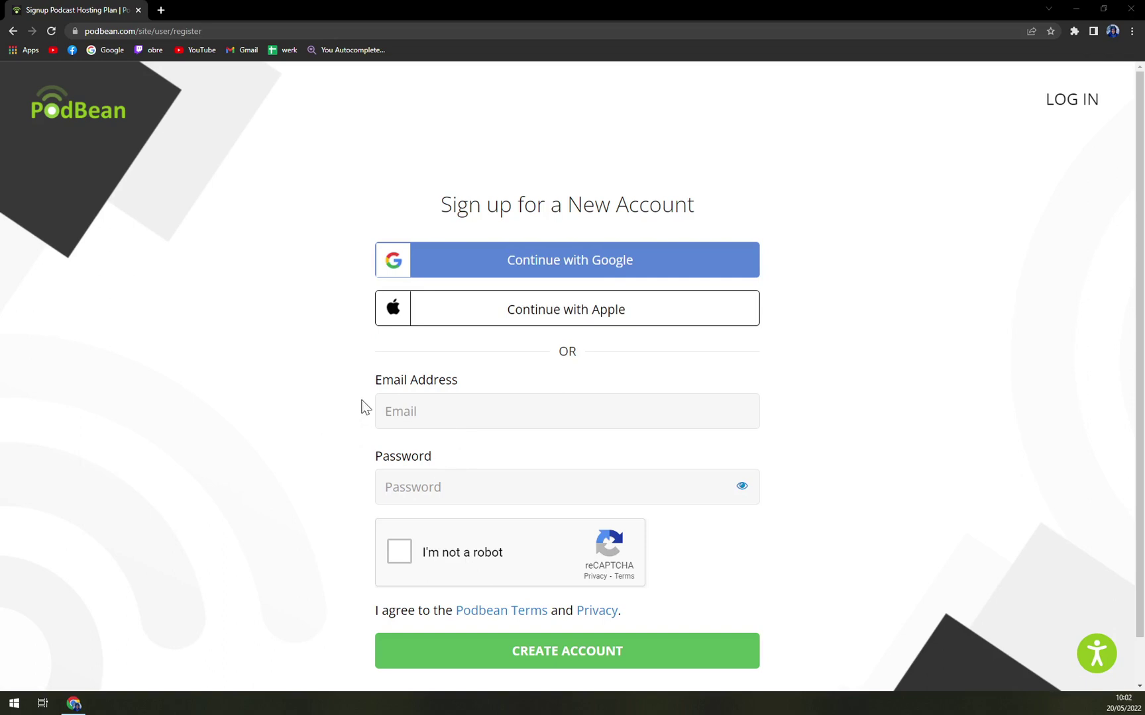
pyautogui.click(523, 260)
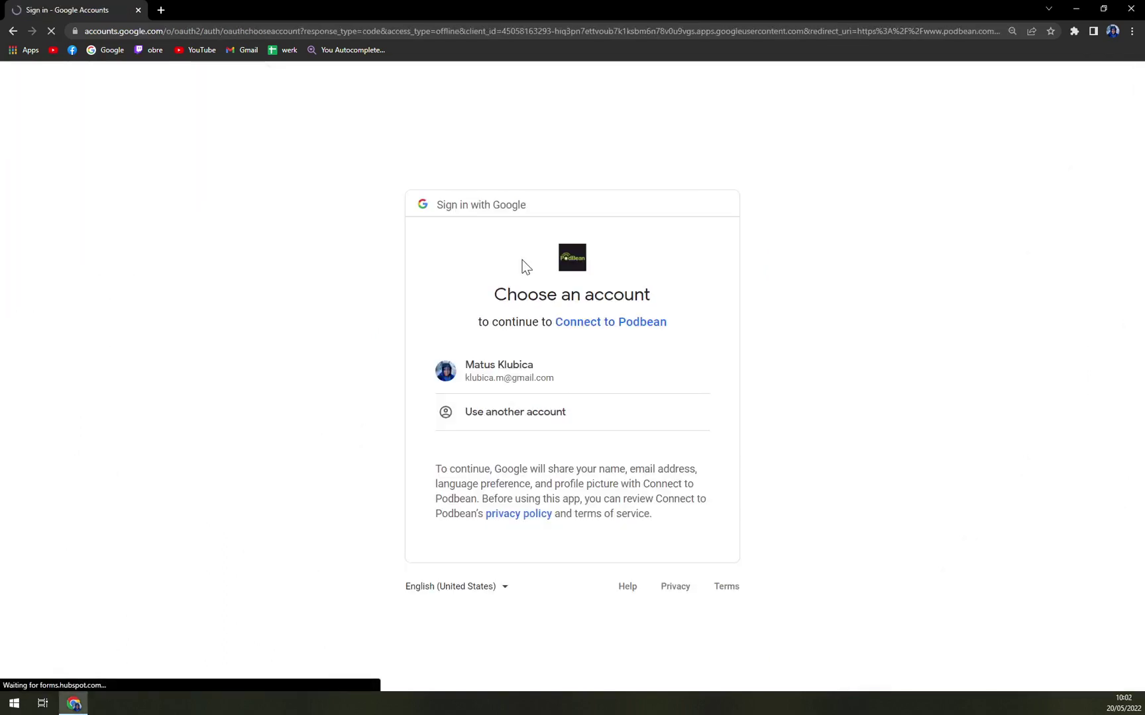
pyautogui.click(515, 370)
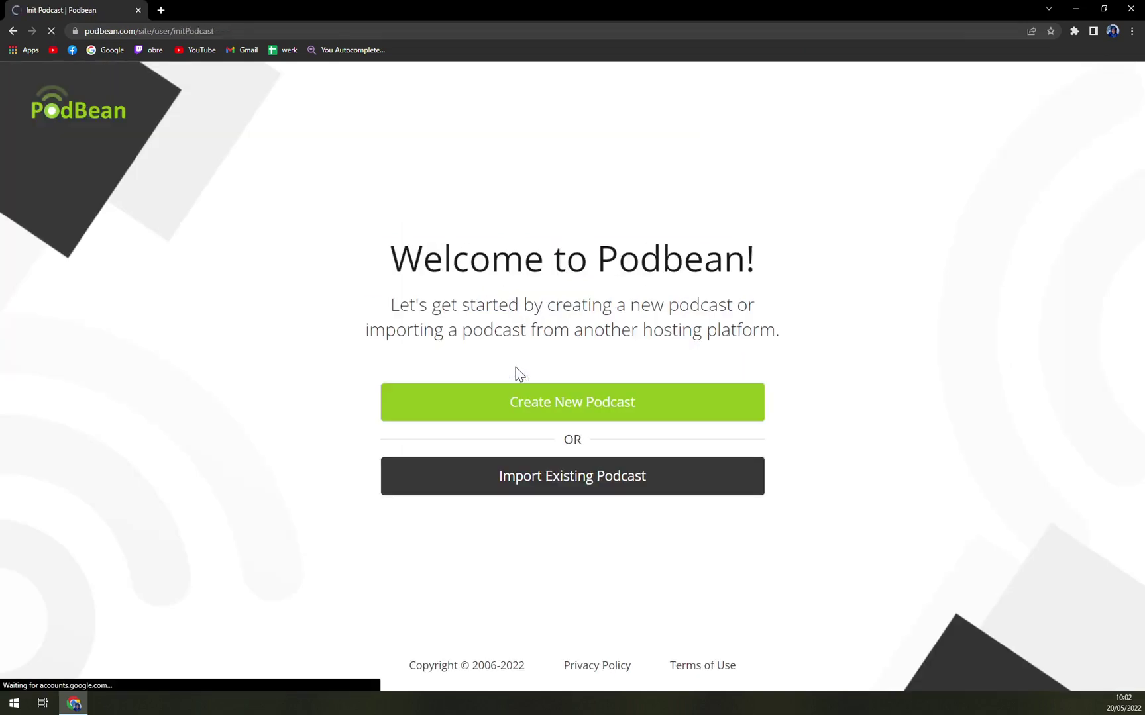
# Create a brand new podcast from the Welcome to Podbean page
pyautogui.click(549, 416)
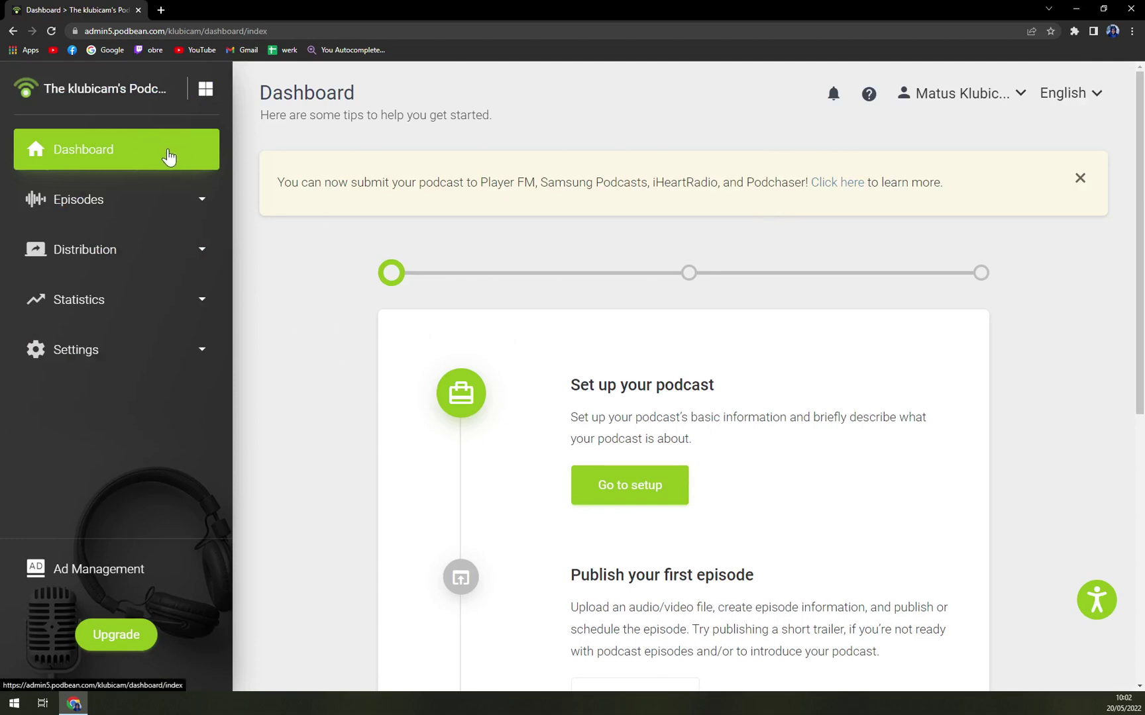
# Expand the episode, distribution and podcast settings sections in the sidebar, then collapse the settings subsections
pyautogui.click(117, 203)
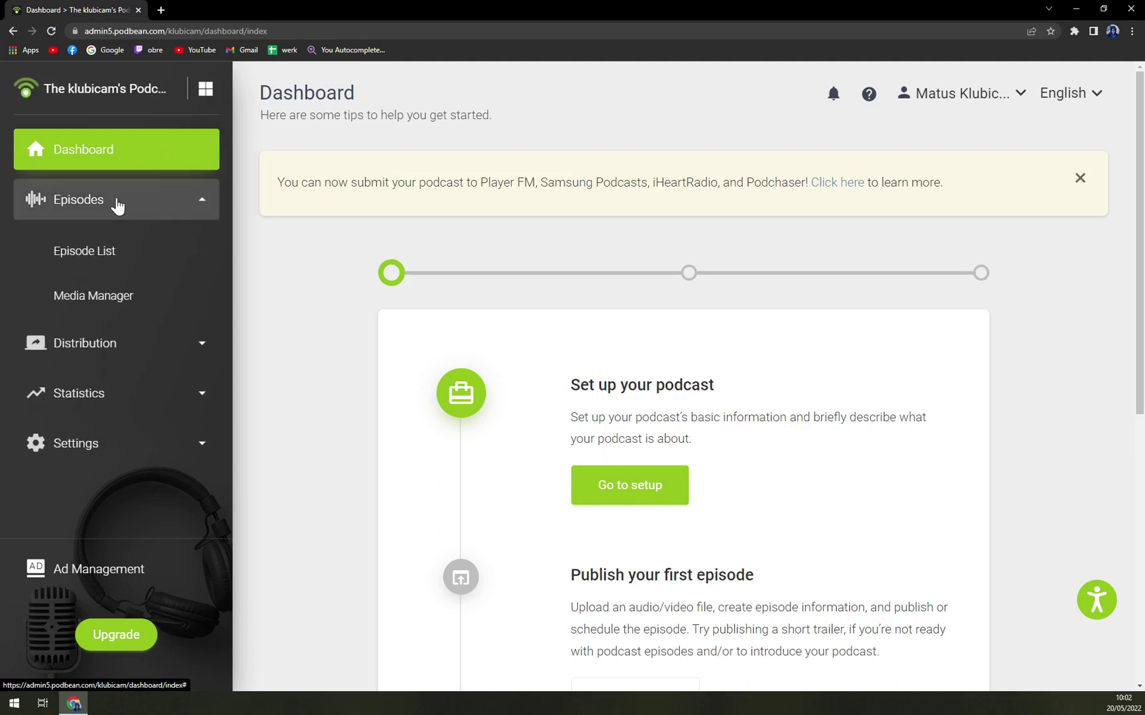
pyautogui.click(107, 256)
pyautogui.click(129, 304)
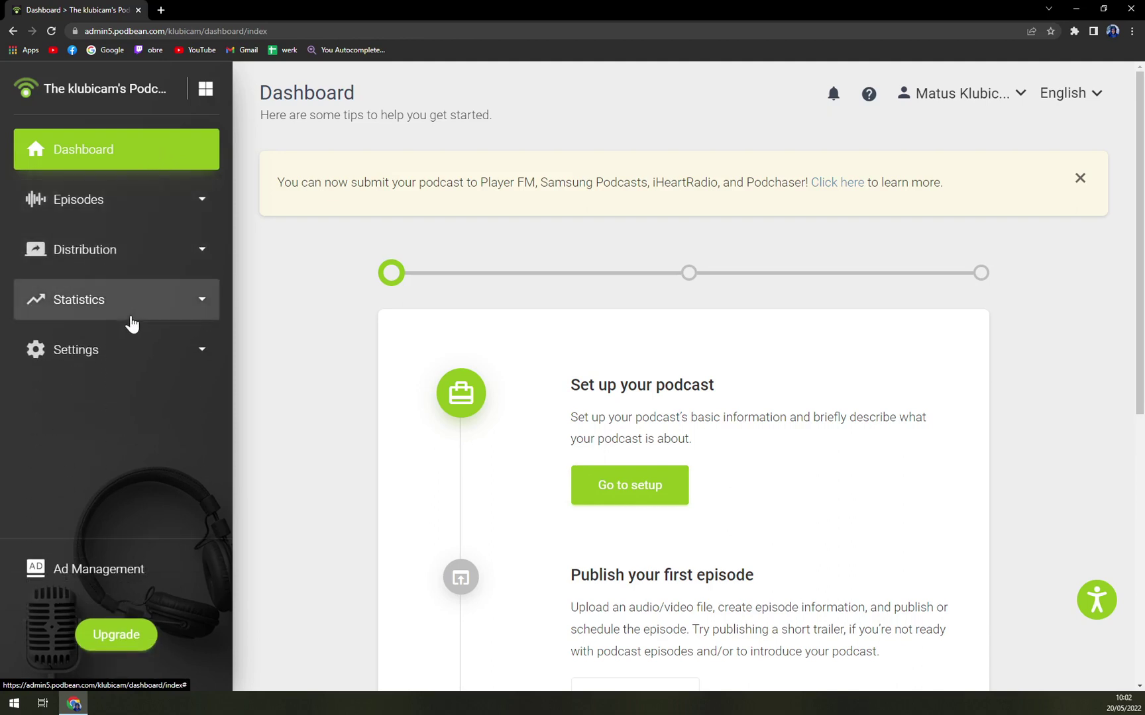
pyautogui.click(117, 353)
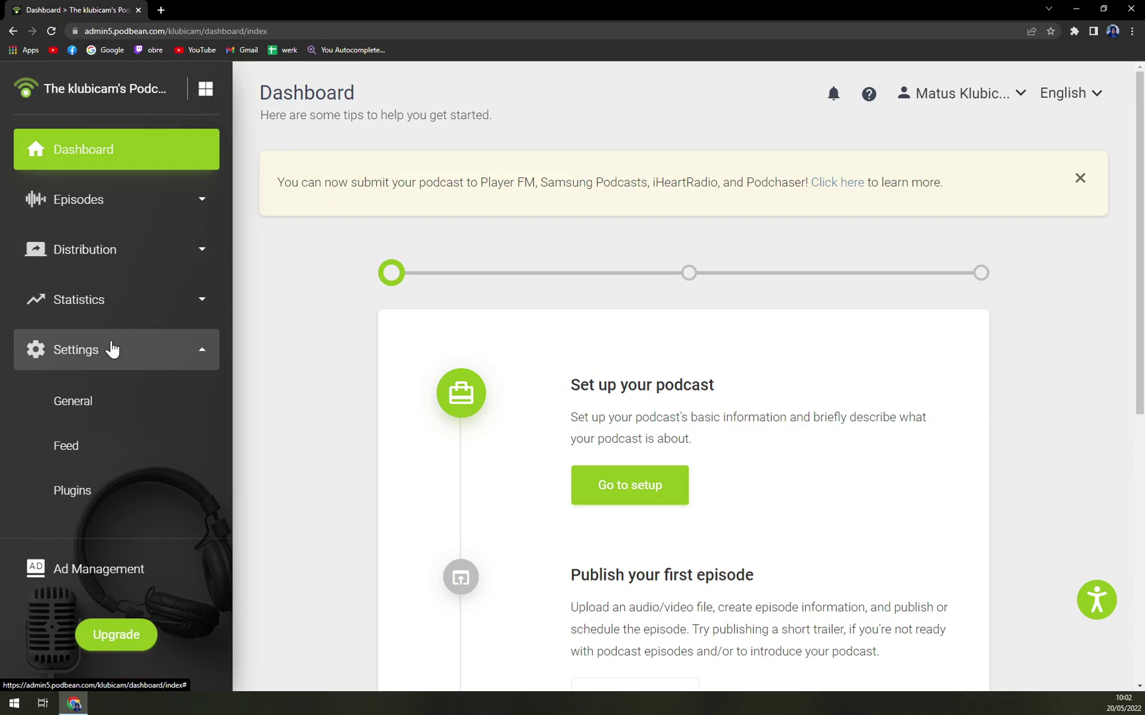
pyautogui.click(112, 349)
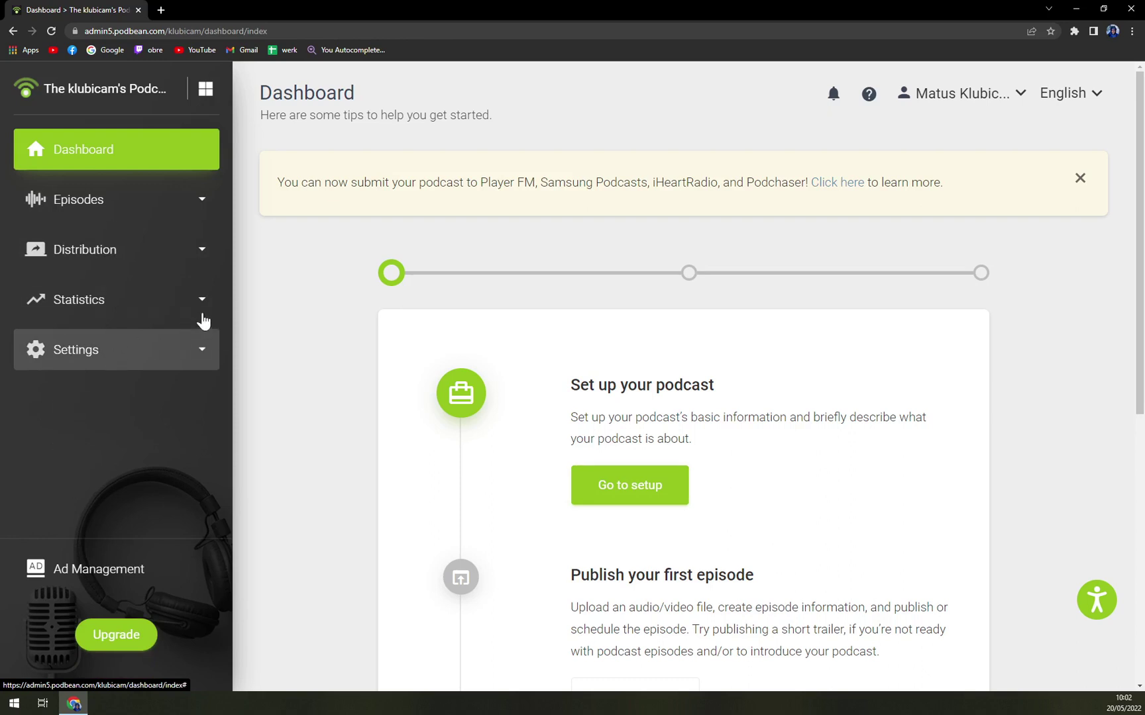
# Check the interface language list, then go to Patron from the account menu
pyautogui.click(1063, 96)
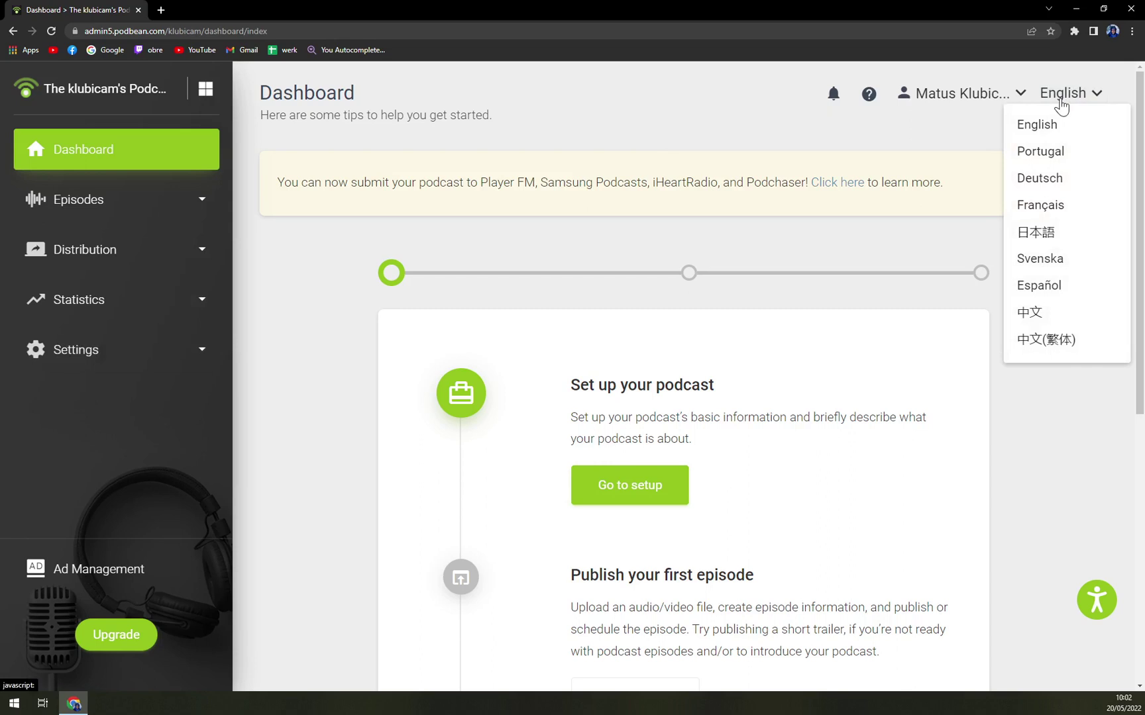
pyautogui.click(1061, 102)
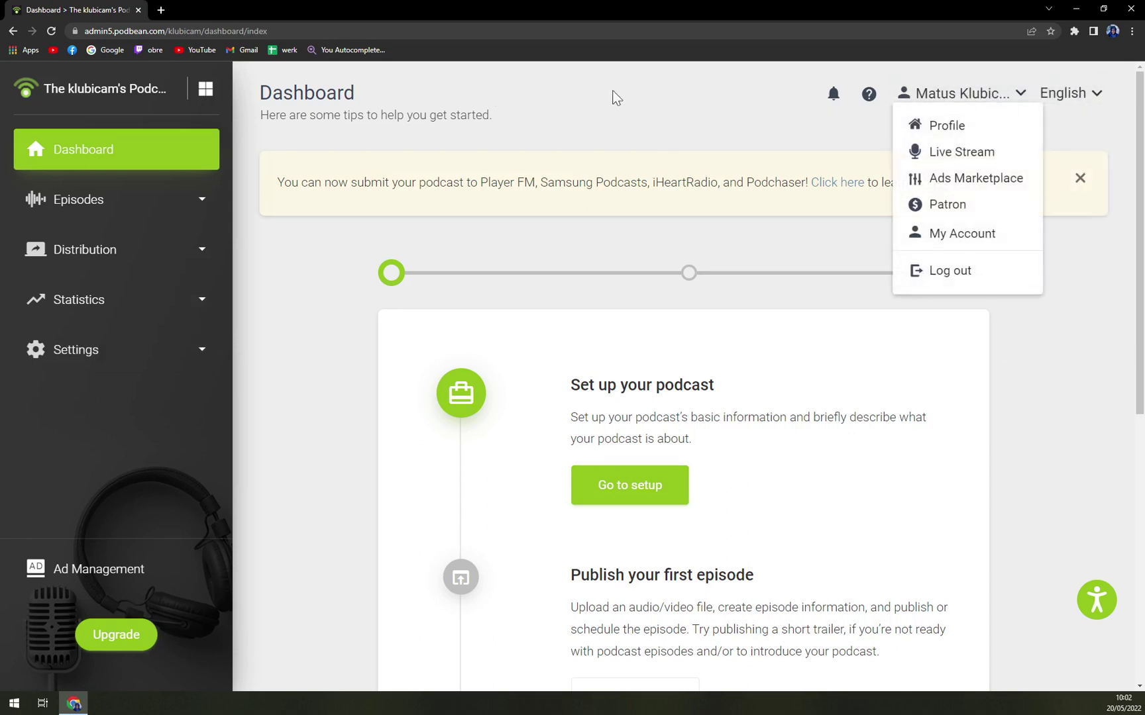
pyautogui.click(956, 94)
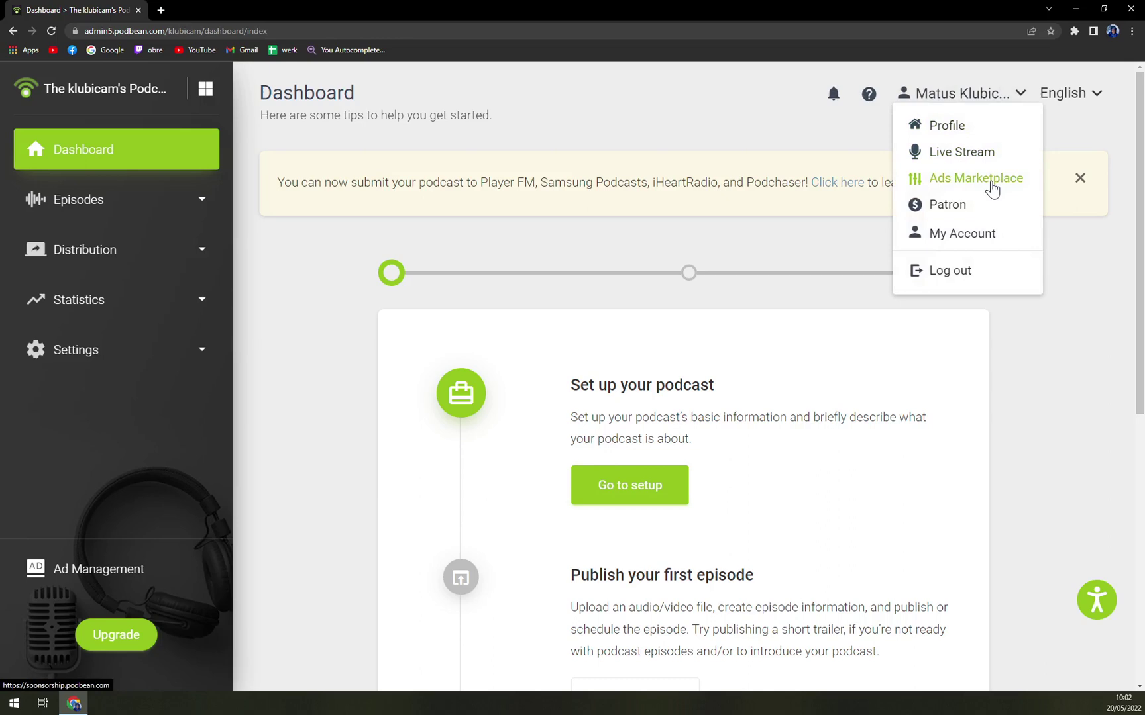
pyautogui.click(946, 205)
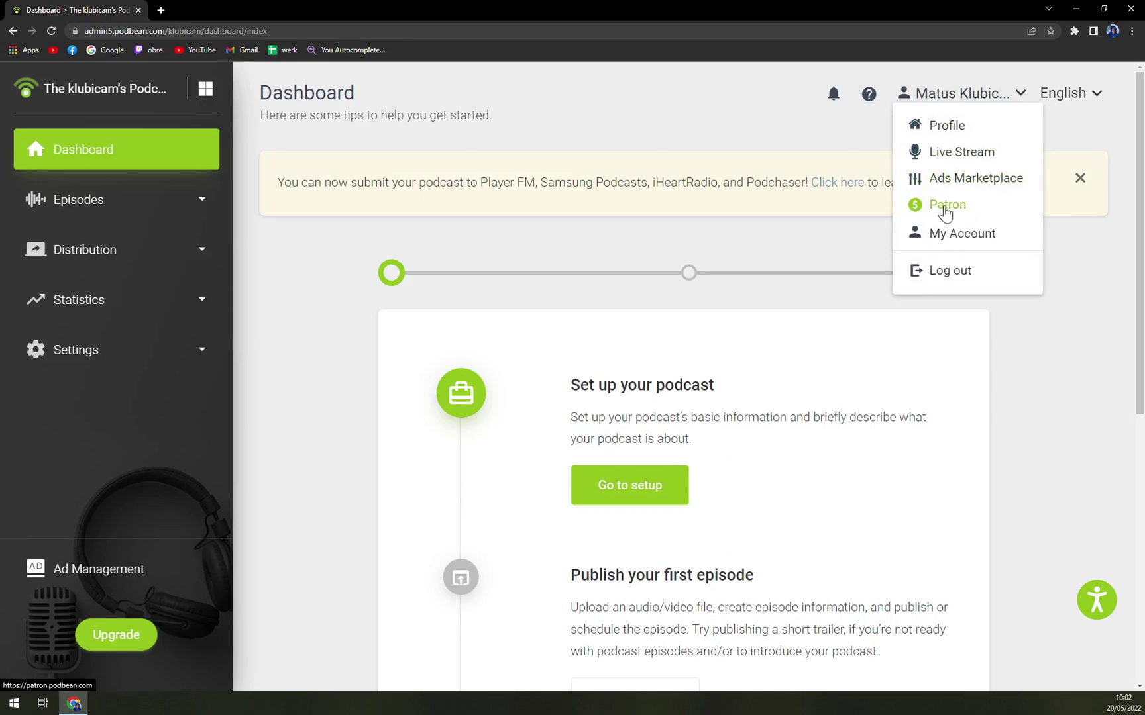
pyautogui.scroll(-3, 501, 444)
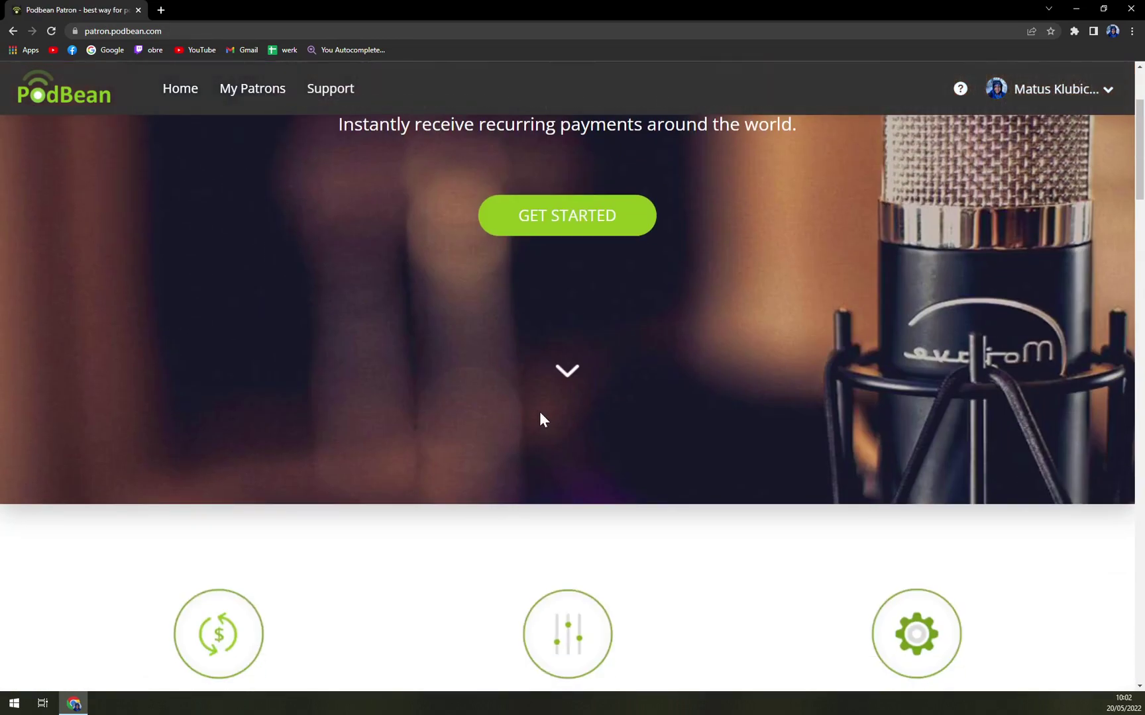
pyautogui.scroll(-4, 540, 411)
pyautogui.scroll(-3, 544, 418)
pyautogui.scroll(-3, 548, 418)
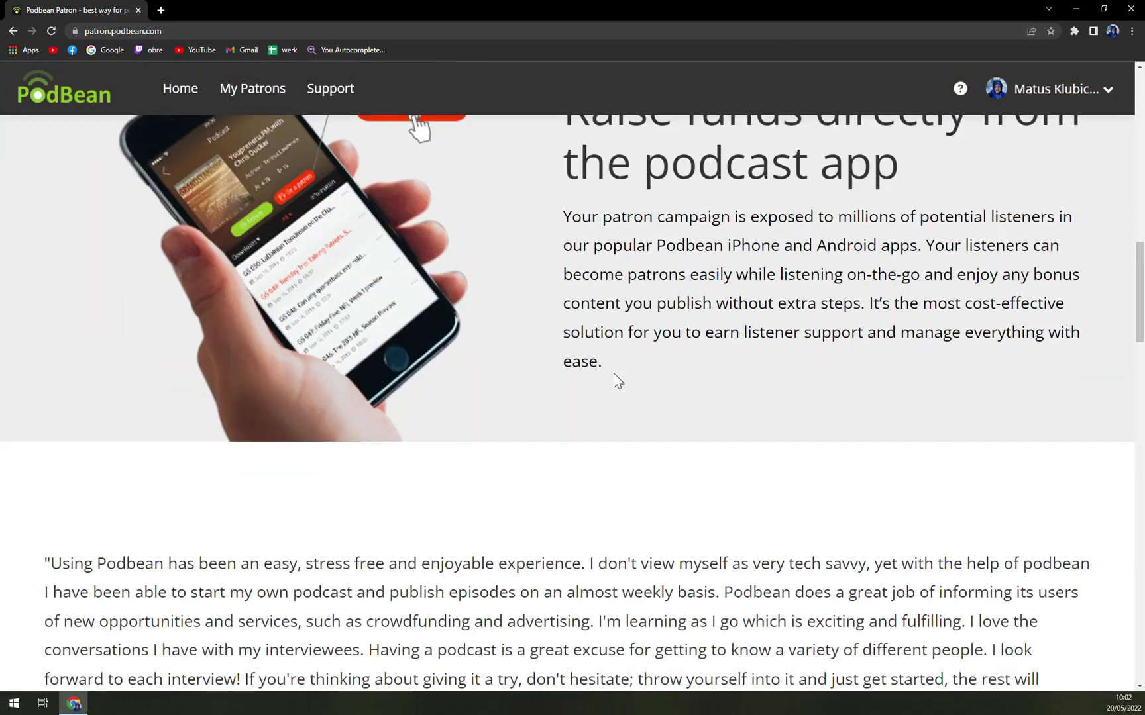
# Return to the podcast dashboard and close the account menu
pyautogui.hotkey('alt', 'Left')
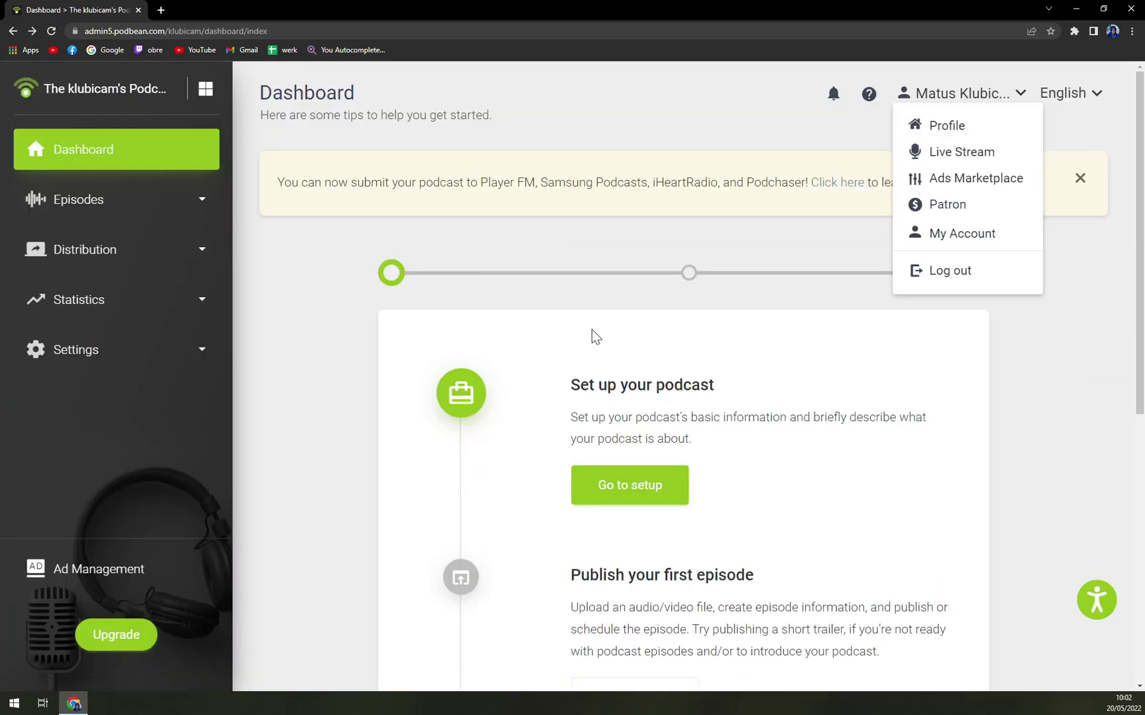
pyautogui.scroll(-2, 626, 332)
pyautogui.scroll(-3, 626, 332)
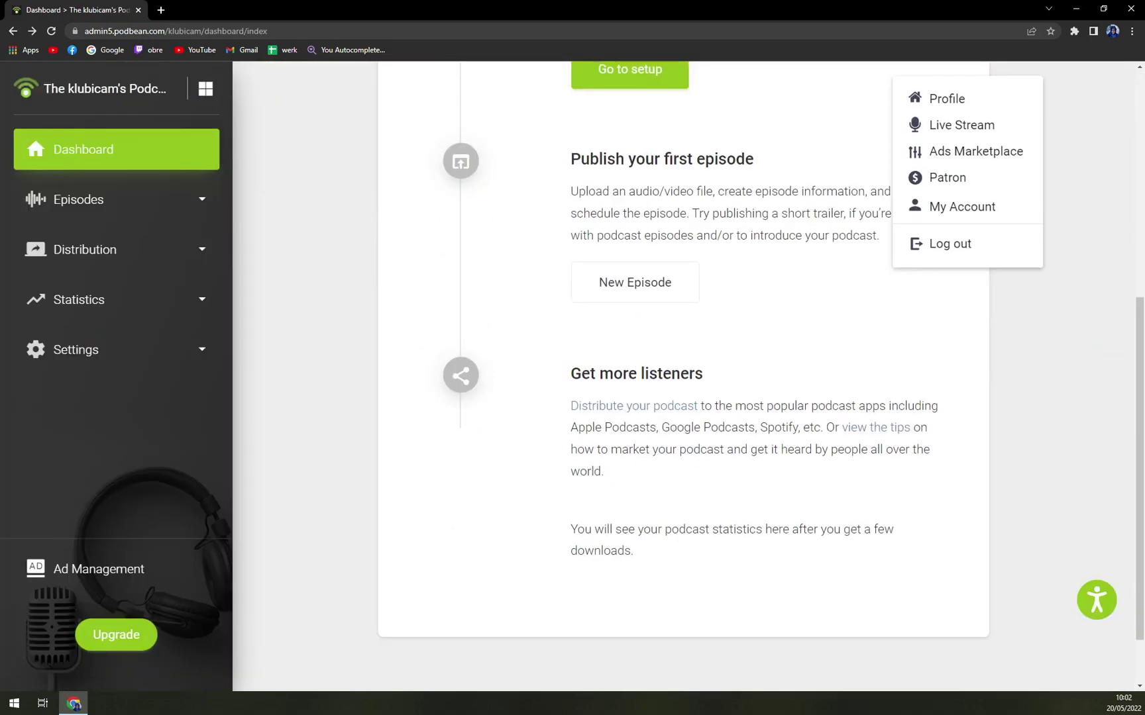
pyautogui.scroll(3, 895, 447)
pyautogui.click(1069, 505)
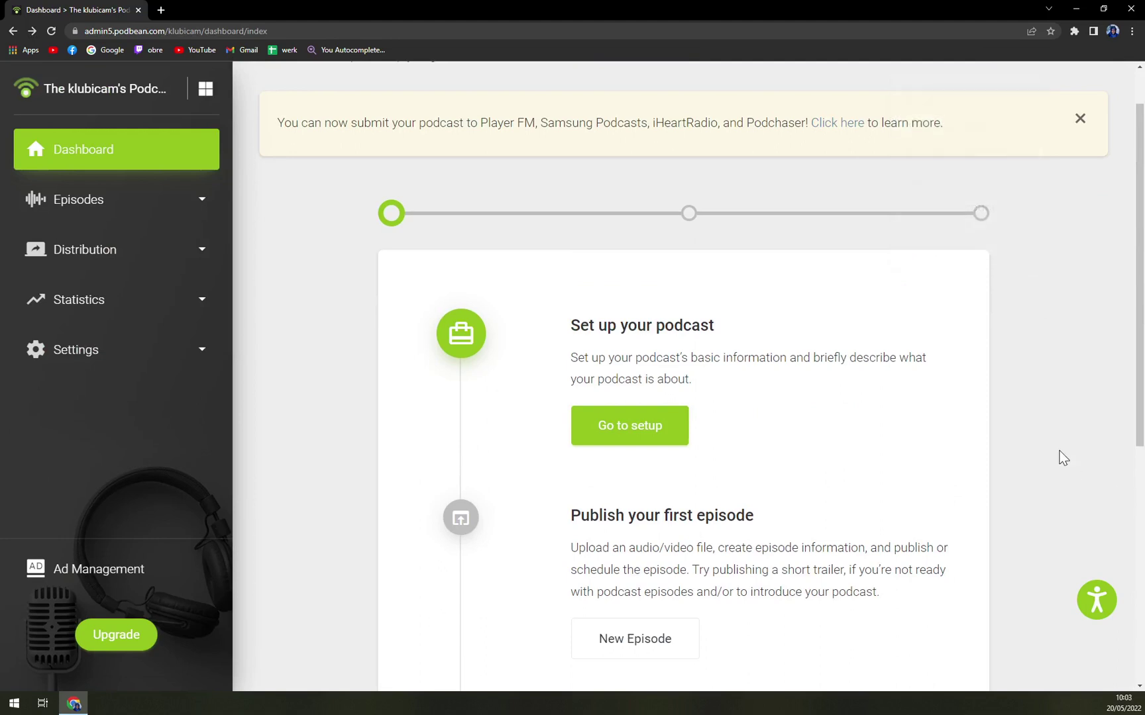
pyautogui.scroll(2, 1064, 458)
pyautogui.scroll(1, 984, 429)
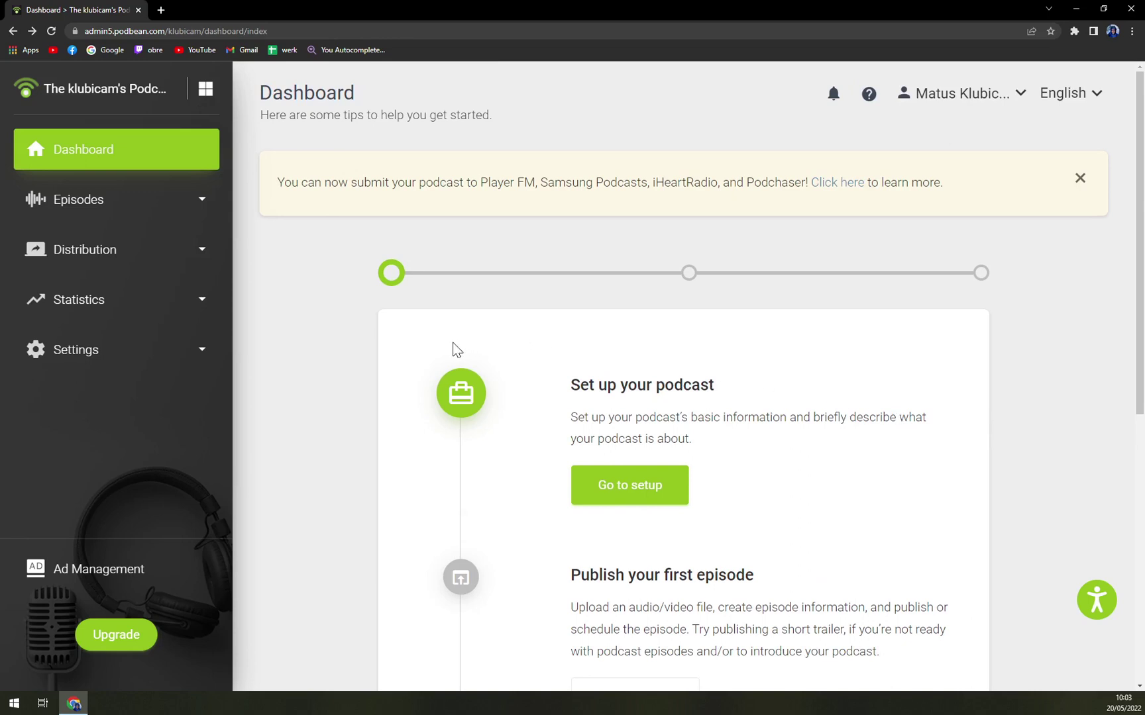
# Review the paid upgrade plans page, then return to the dashboard
pyautogui.click(114, 635)
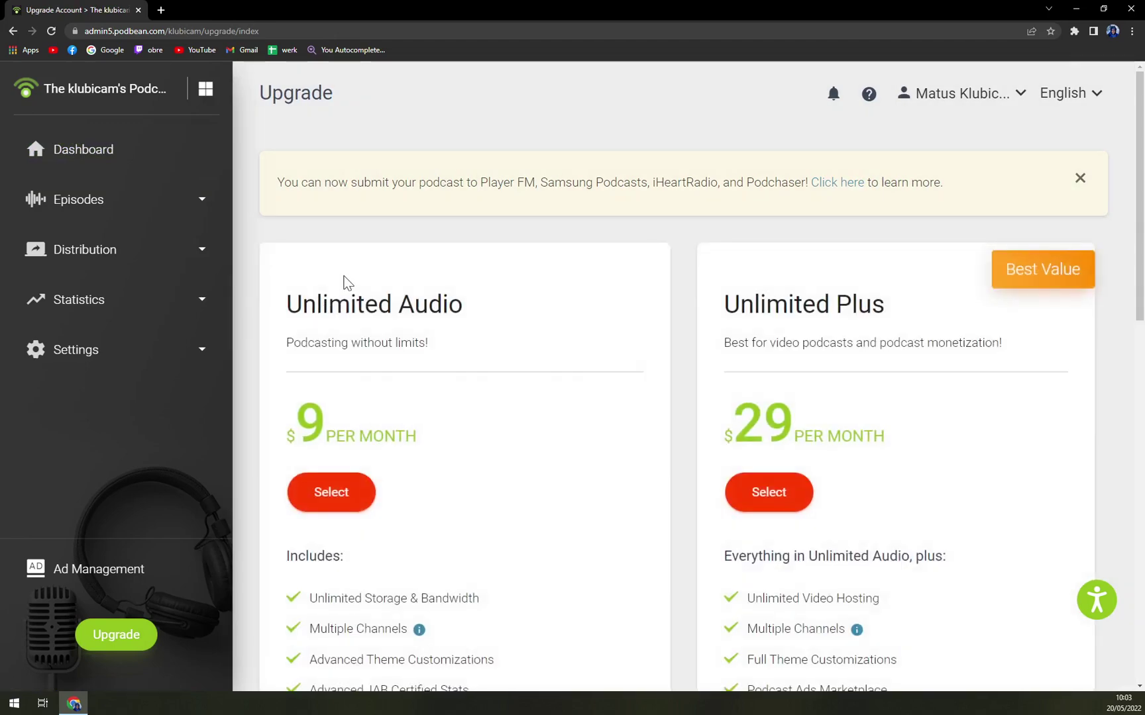
pyautogui.scroll(-3, 501, 425)
pyautogui.scroll(-3, 537, 430)
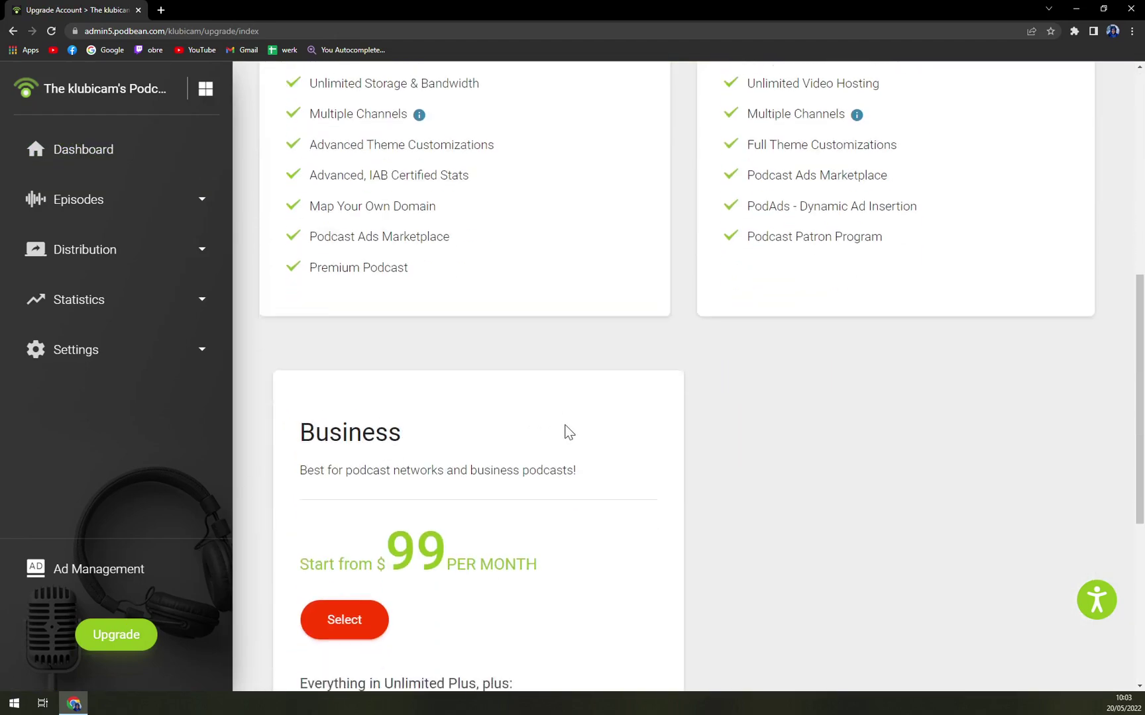
pyautogui.scroll(-2, 568, 432)
pyautogui.scroll(8, 568, 432)
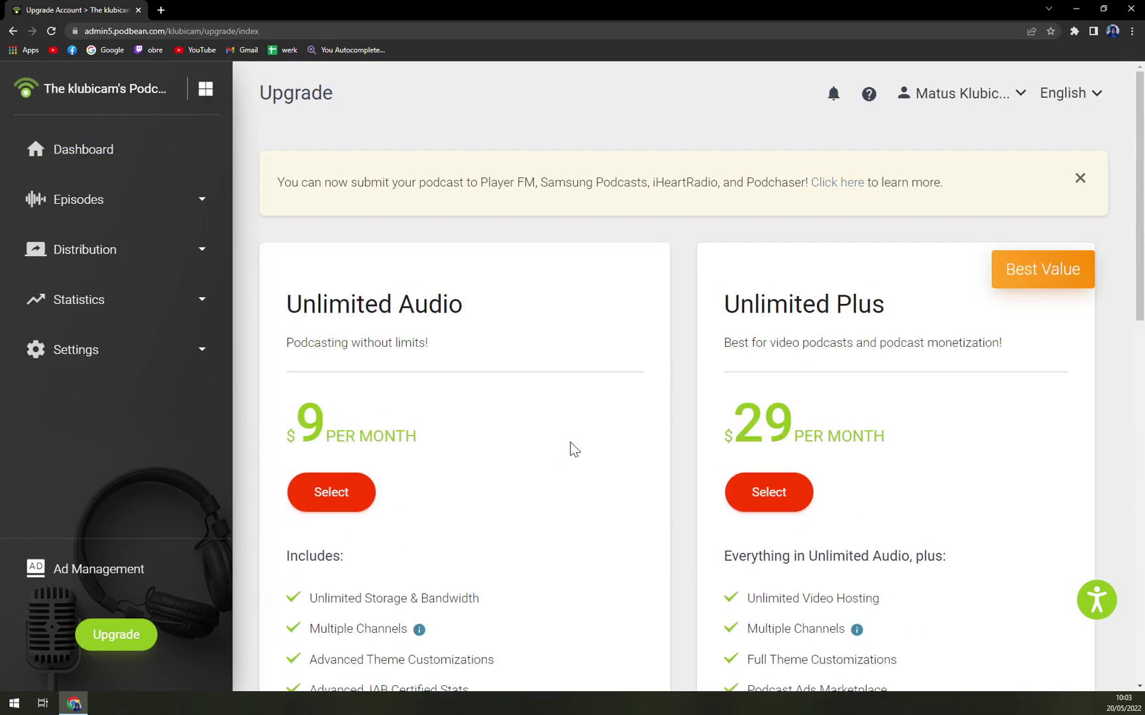
pyautogui.keyDown('ctrl'); pyautogui.scroll(-2, 596, 371); pyautogui.keyUp('ctrl')
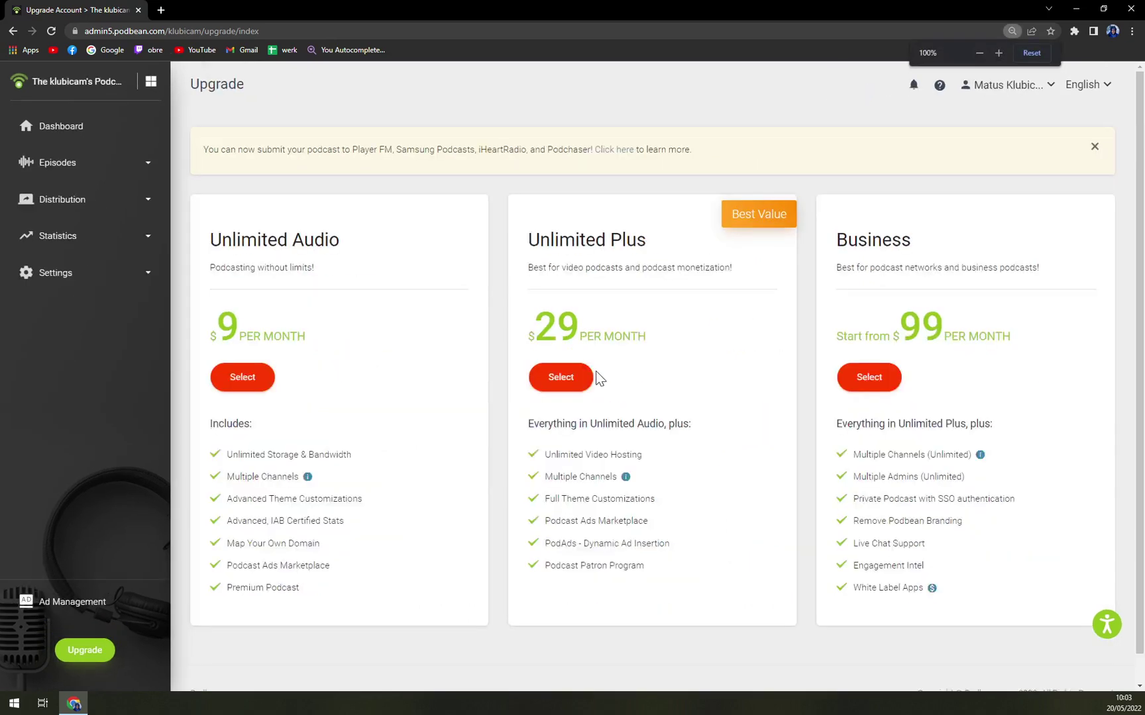
pyautogui.keyDown('ctrl'); pyautogui.scroll(2, 596, 372); pyautogui.keyUp('ctrl')
pyautogui.keyDown('ctrl'); pyautogui.scroll(-2, 596, 369); pyautogui.keyUp('ctrl')
pyautogui.keyDown('ctrl'); pyautogui.scroll(1, 596, 370); pyautogui.keyUp('ctrl')
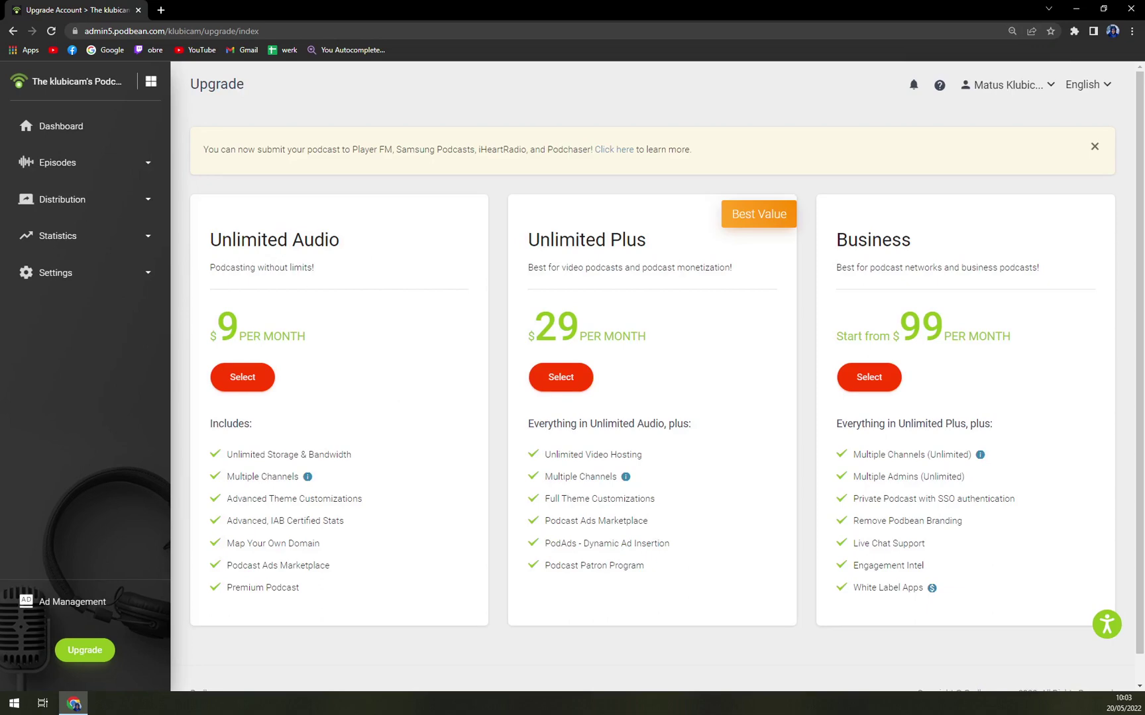
pyautogui.click(61, 125)
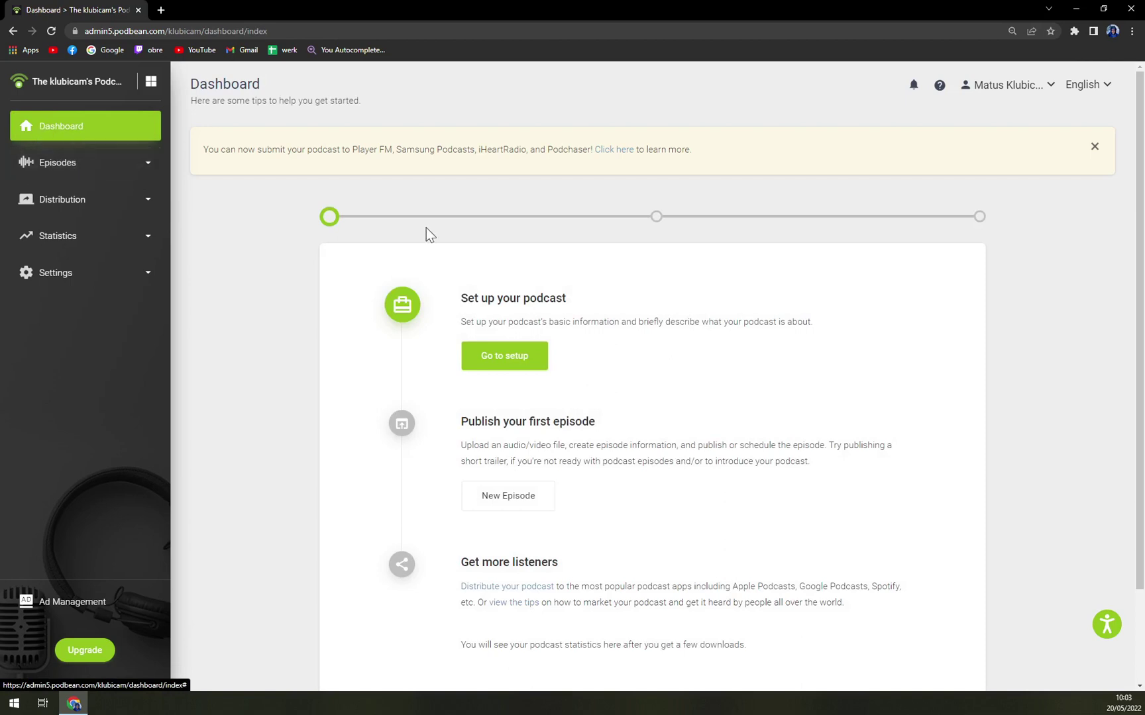
# In basic podcast settings, clean up the title and set category Education:Self-Improvement
pyautogui.click(504, 367)
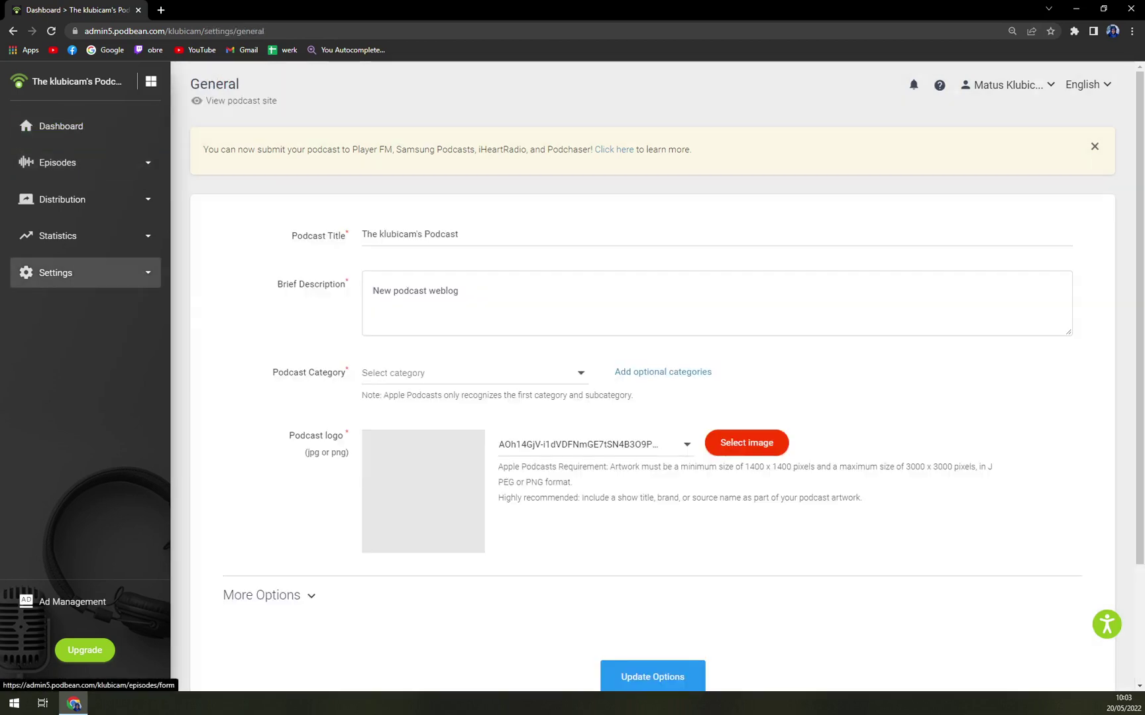
pyautogui.moveTo(458, 234); pyautogui.dragTo(351, 224)
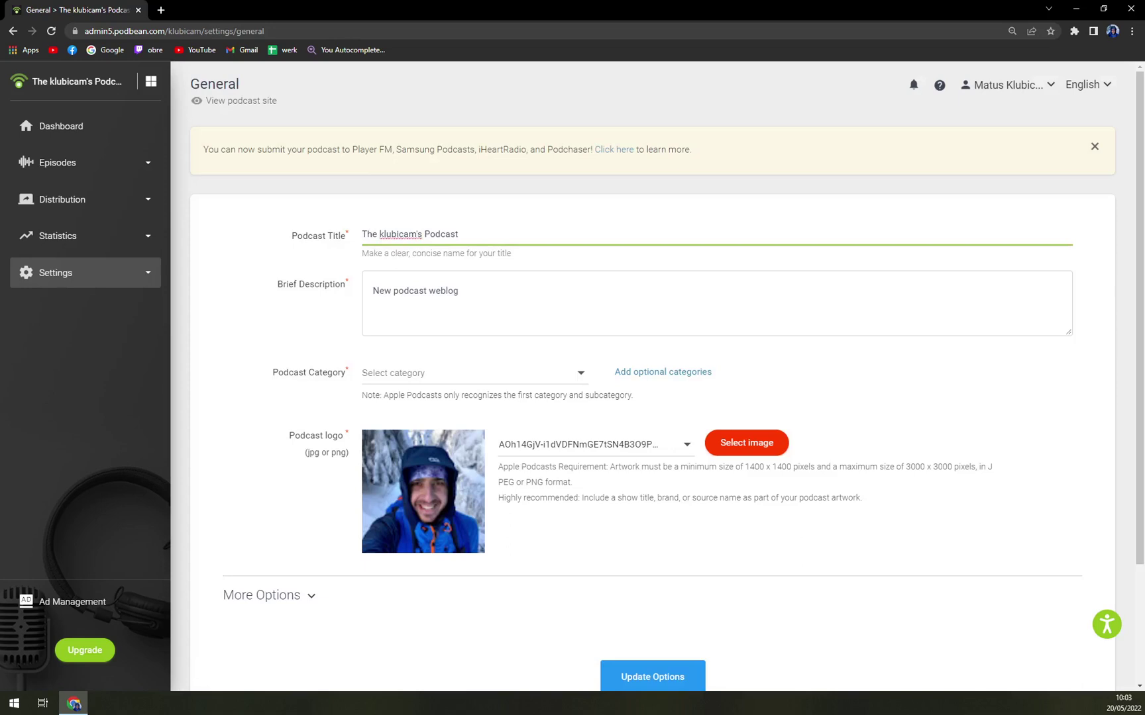
pyautogui.write('Tutorial o')
pyautogui.press('BackSpace')
pyautogui.press('BackSpace')
pyautogui.write('of')
pyautogui.press('BackSpace')
pyautogui.press('BackSpace')
pyautogui.write('test podcas')
pyautogui.write('t')
pyautogui.press('Tab')
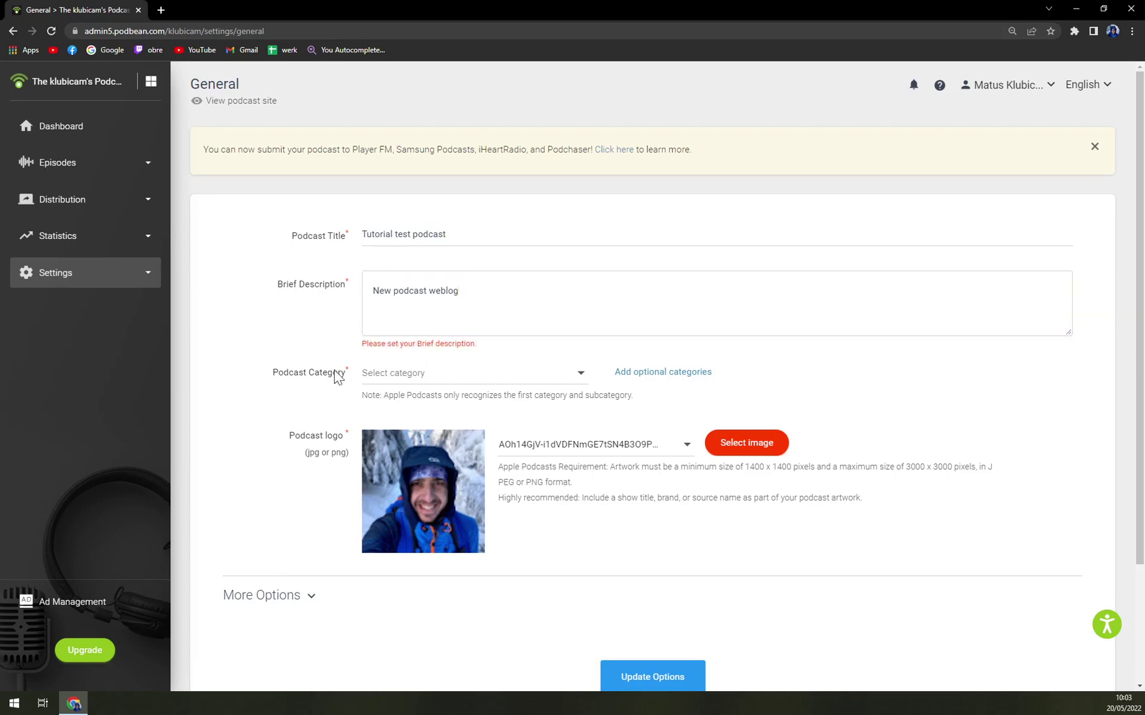
pyautogui.click(395, 373)
pyautogui.scroll(-5, 440, 556)
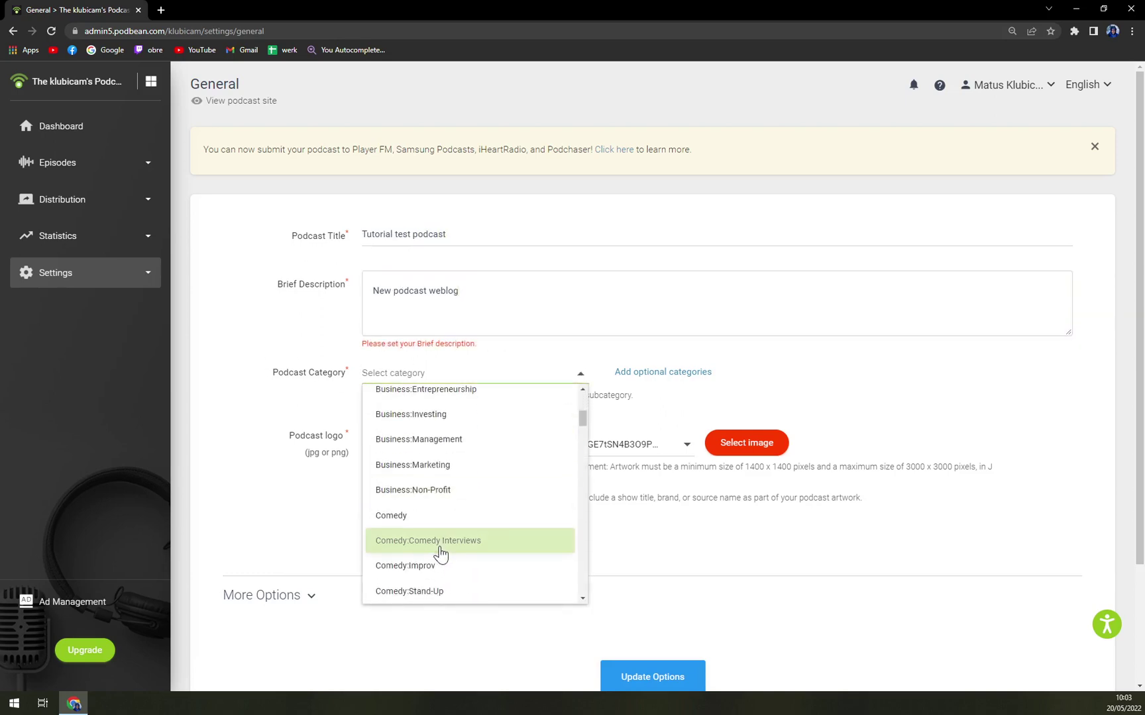
pyautogui.scroll(-5, 440, 550)
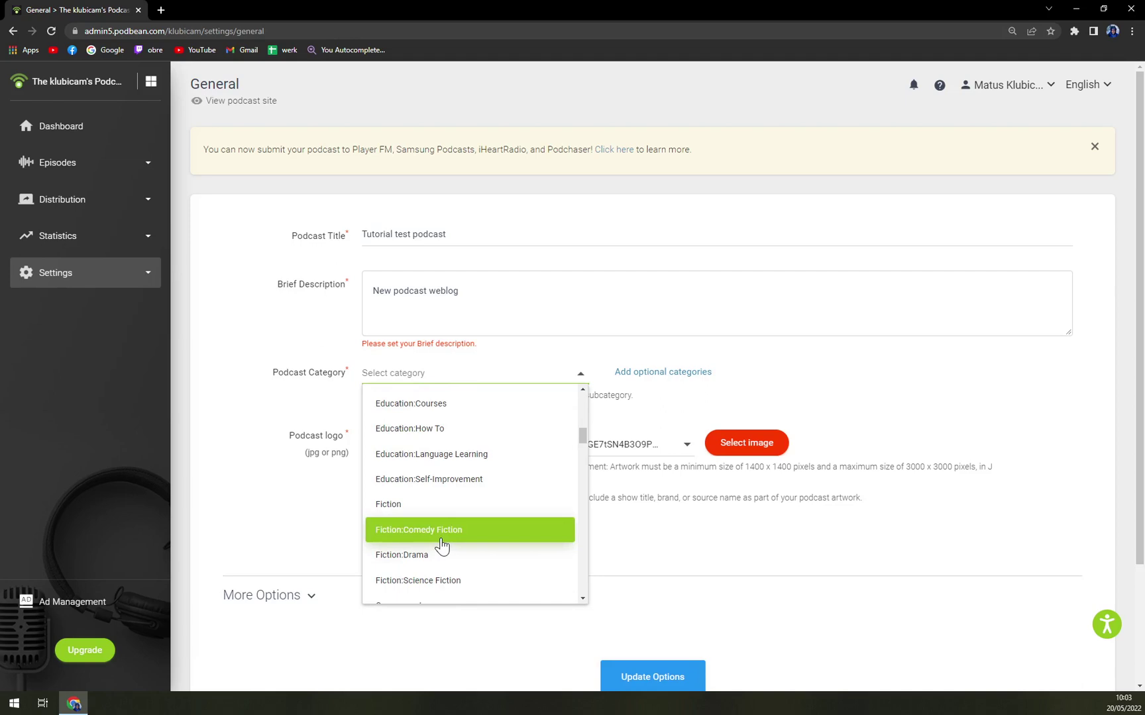
pyautogui.click(473, 483)
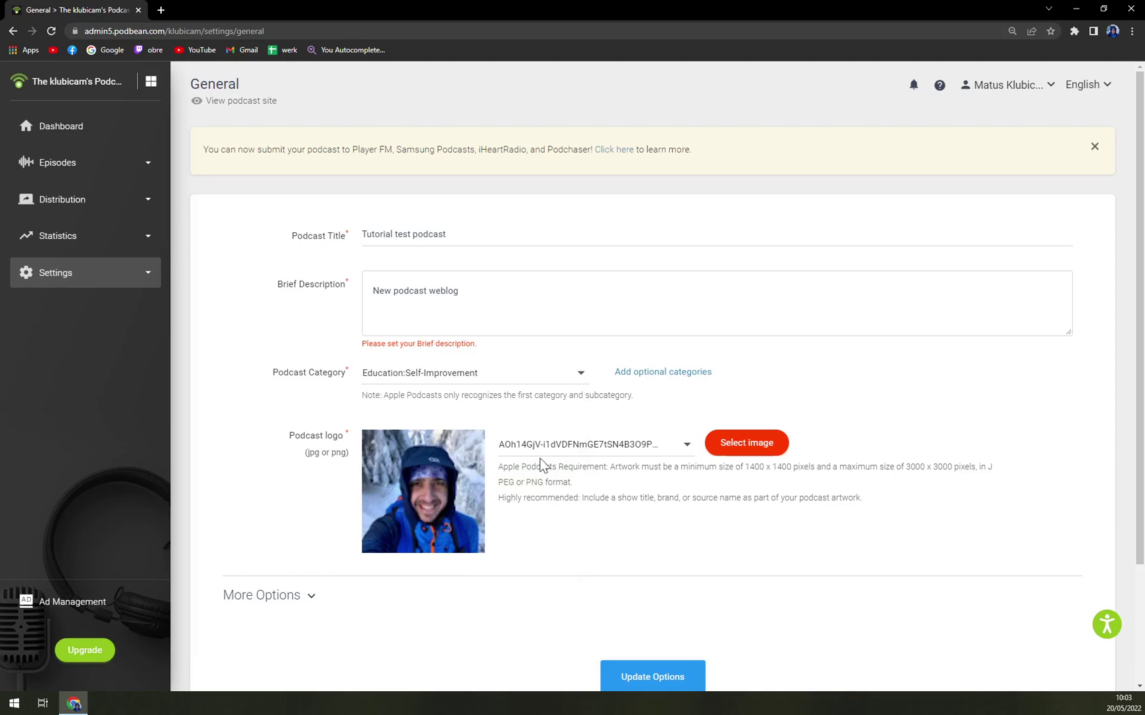
pyautogui.scroll(-3, 784, 507)
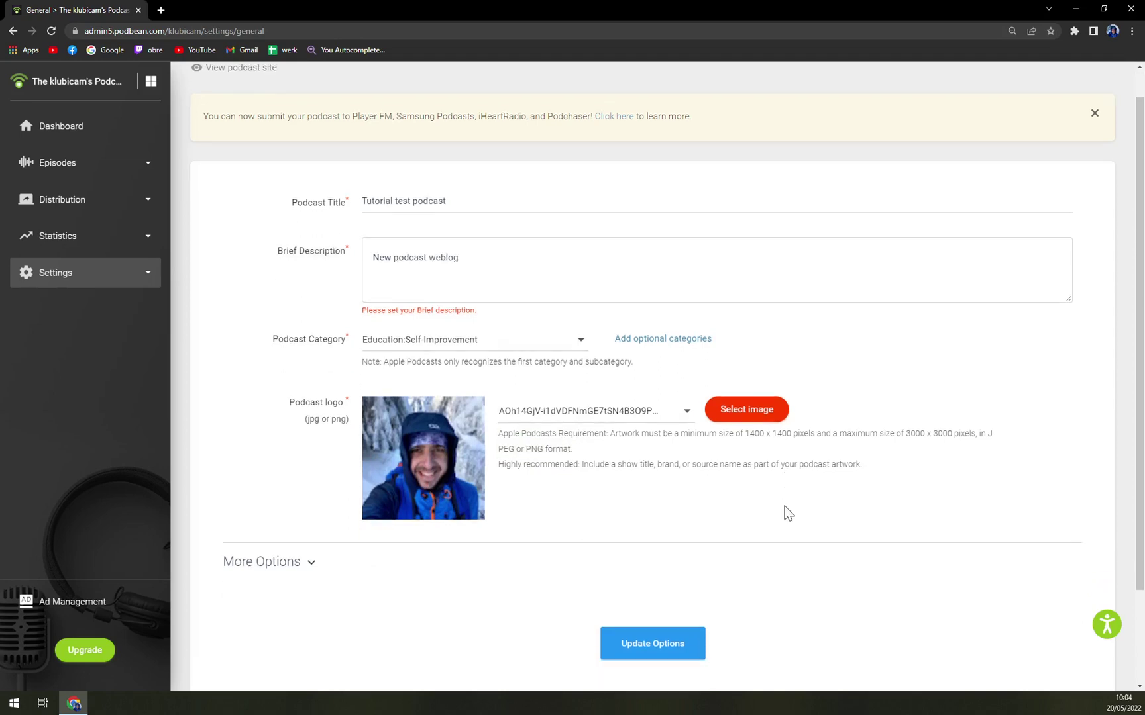
pyautogui.scroll(-3, 805, 492)
# Make the cropped moonmoon wolf image the logo, with 'Tutorial test podcast' text overlaid
pyautogui.click(761, 300)
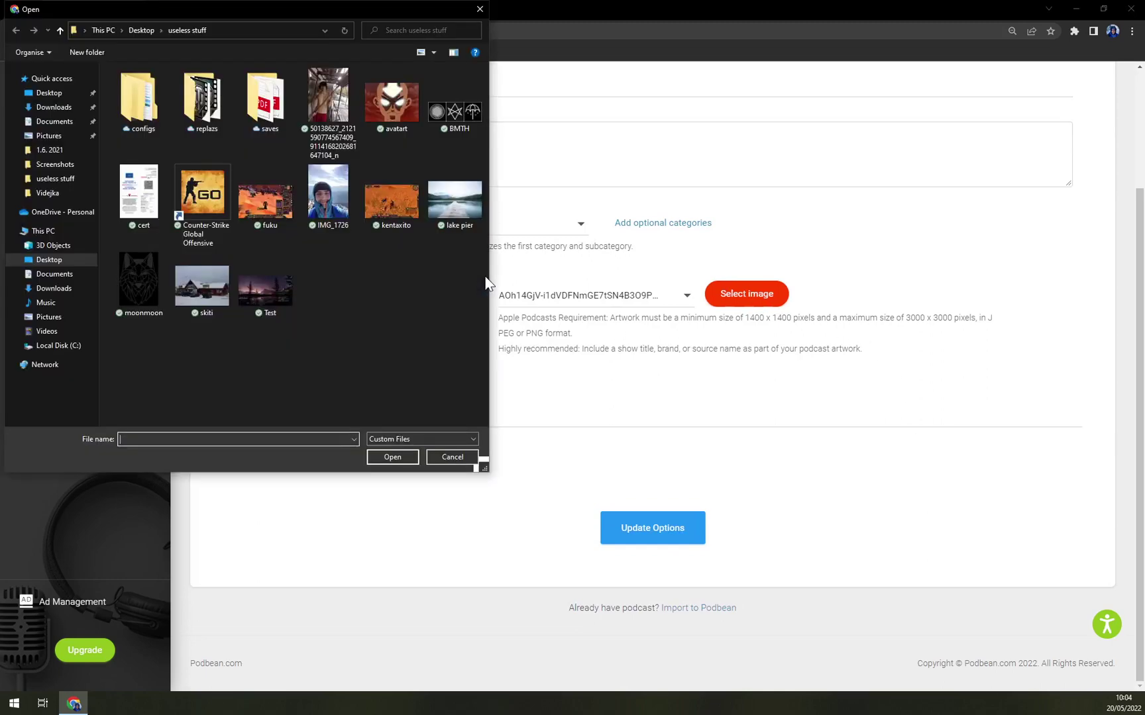
pyautogui.doubleClick(143, 280)
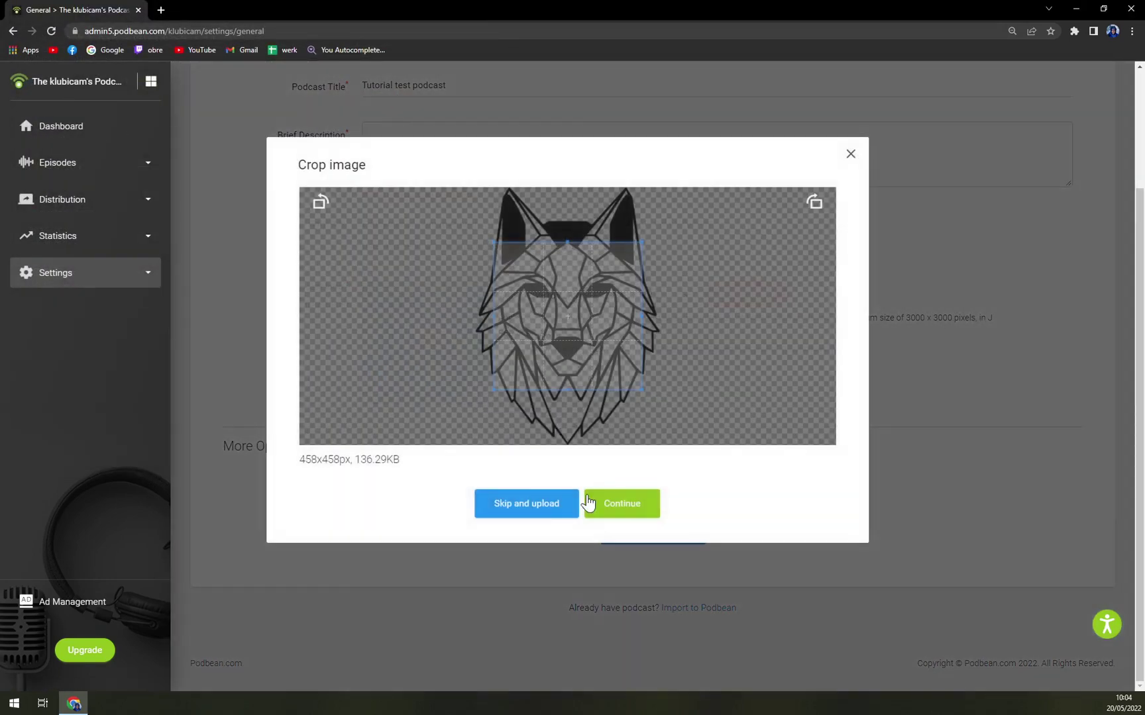
pyautogui.moveTo(640, 388); pyautogui.dragTo(661, 410)
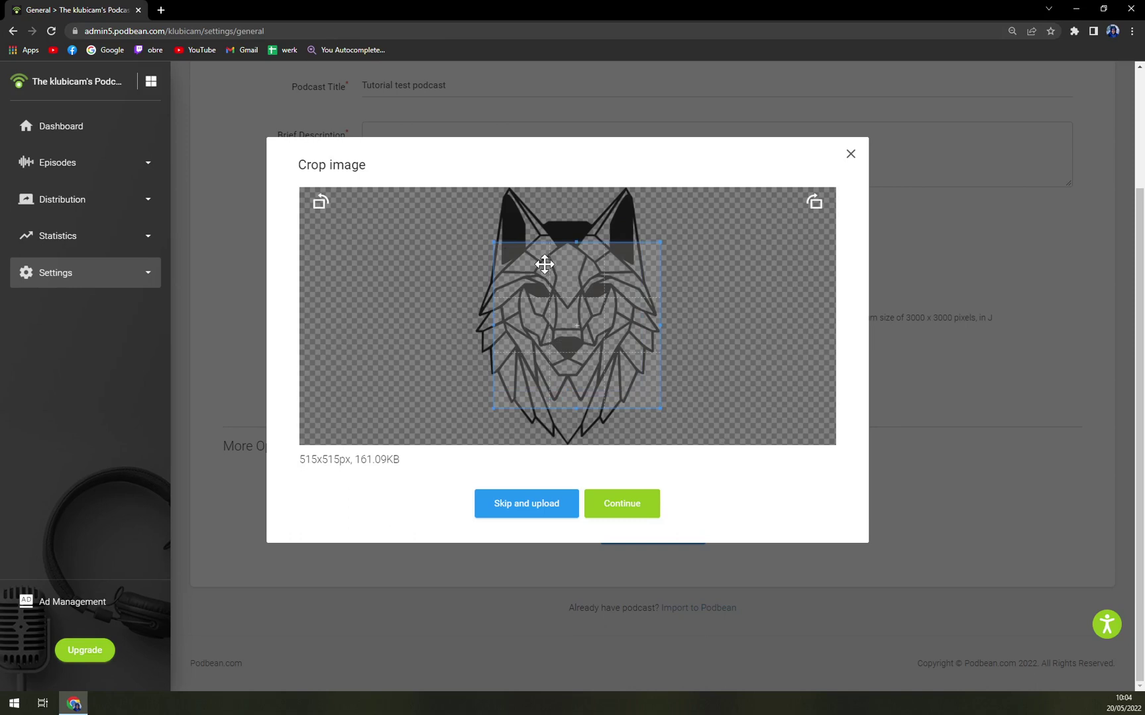
pyautogui.moveTo(491, 242); pyautogui.dragTo(474, 224)
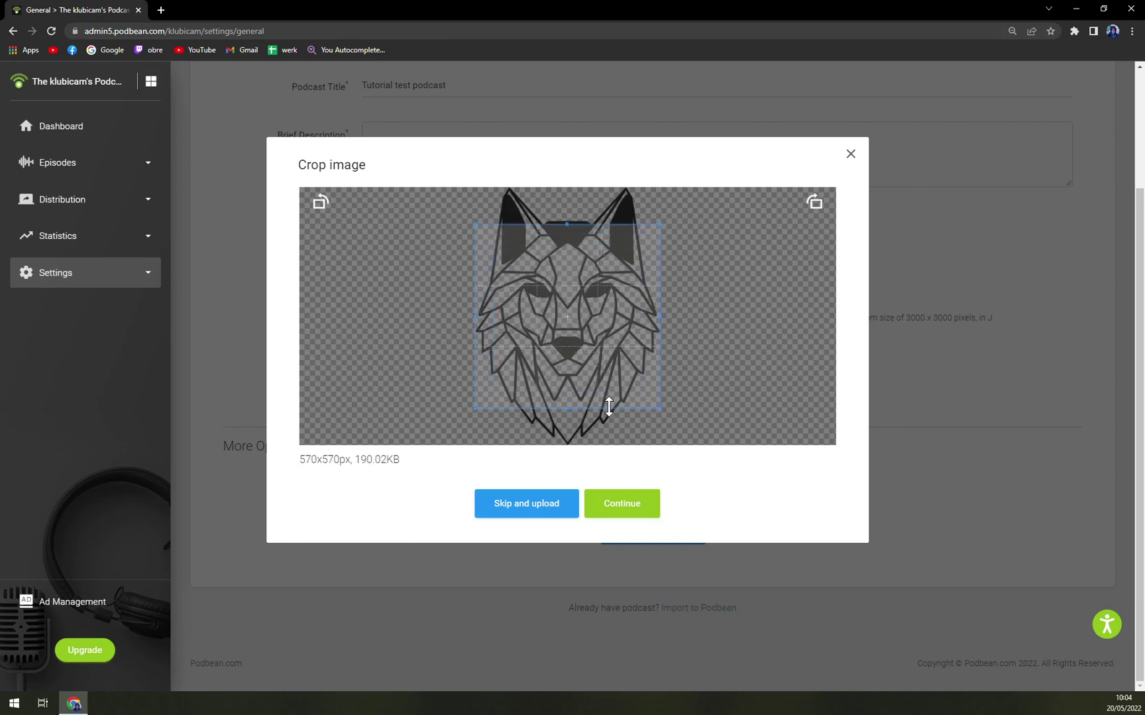
pyautogui.click(617, 503)
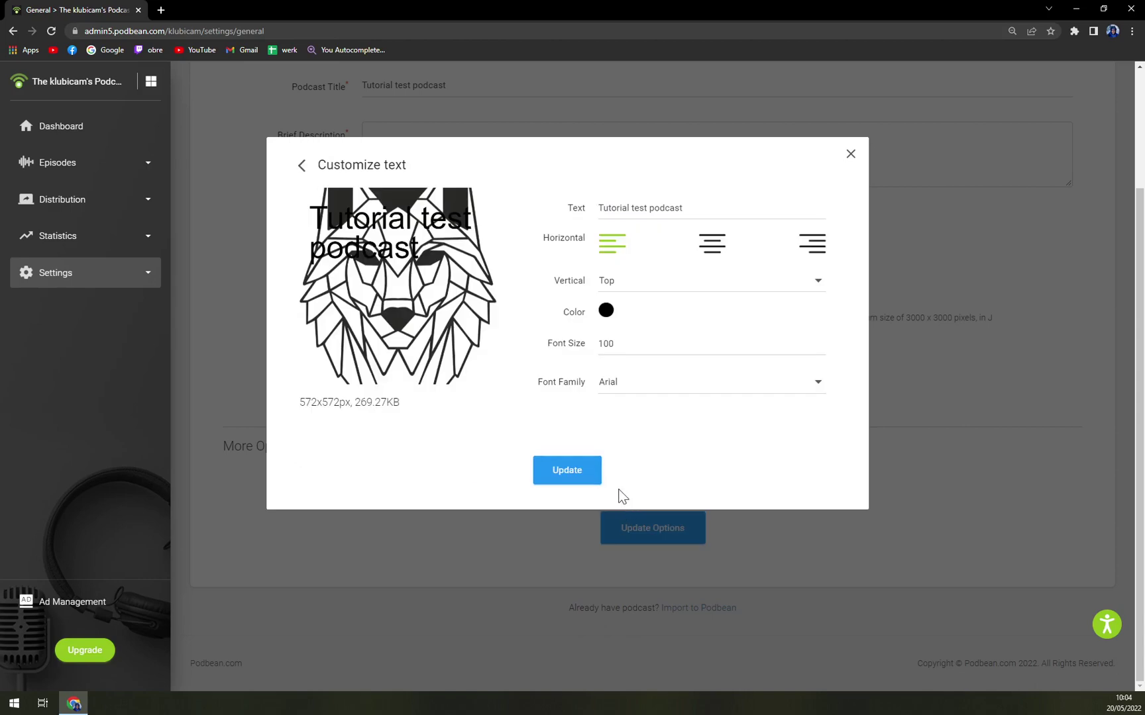
pyautogui.click(568, 471)
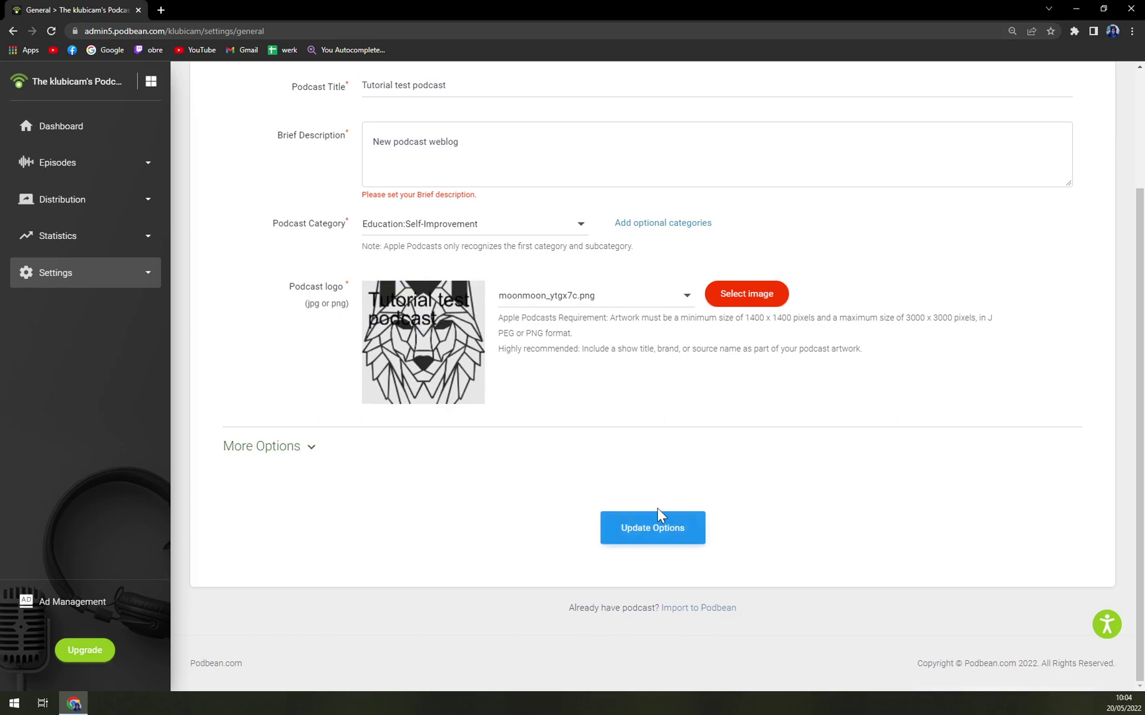
pyautogui.scroll(2, 552, 215)
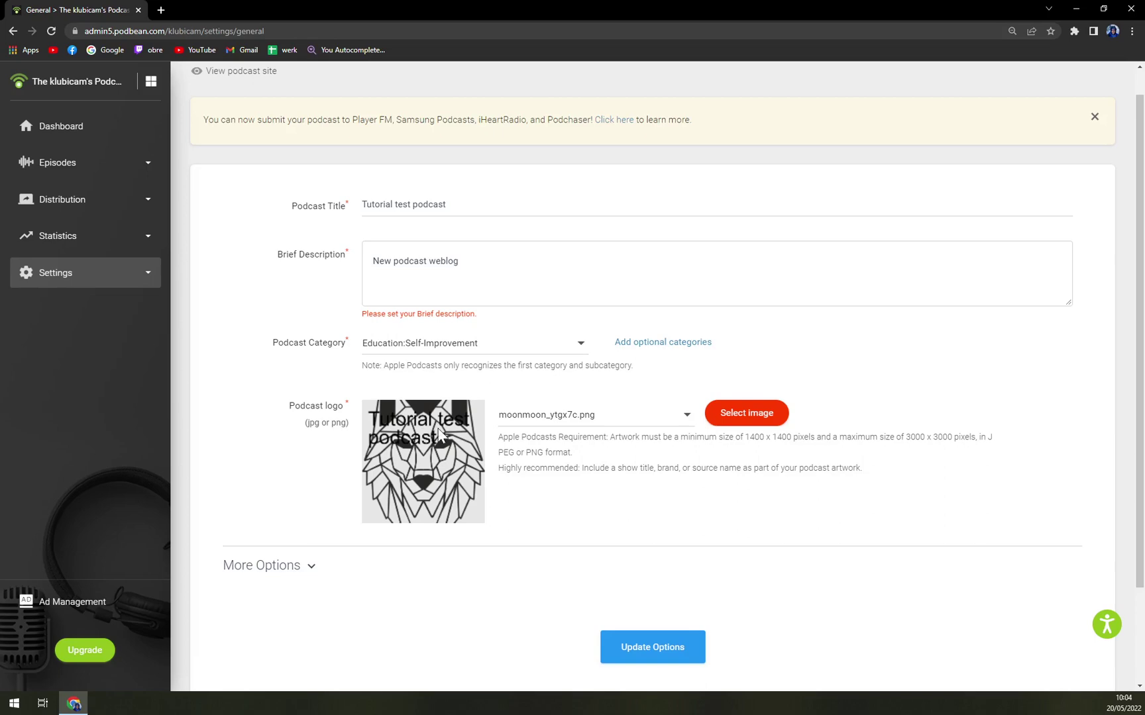
# Replace the logo with plain moonmoon.png, skipping cropping and title text
pyautogui.click(722, 415)
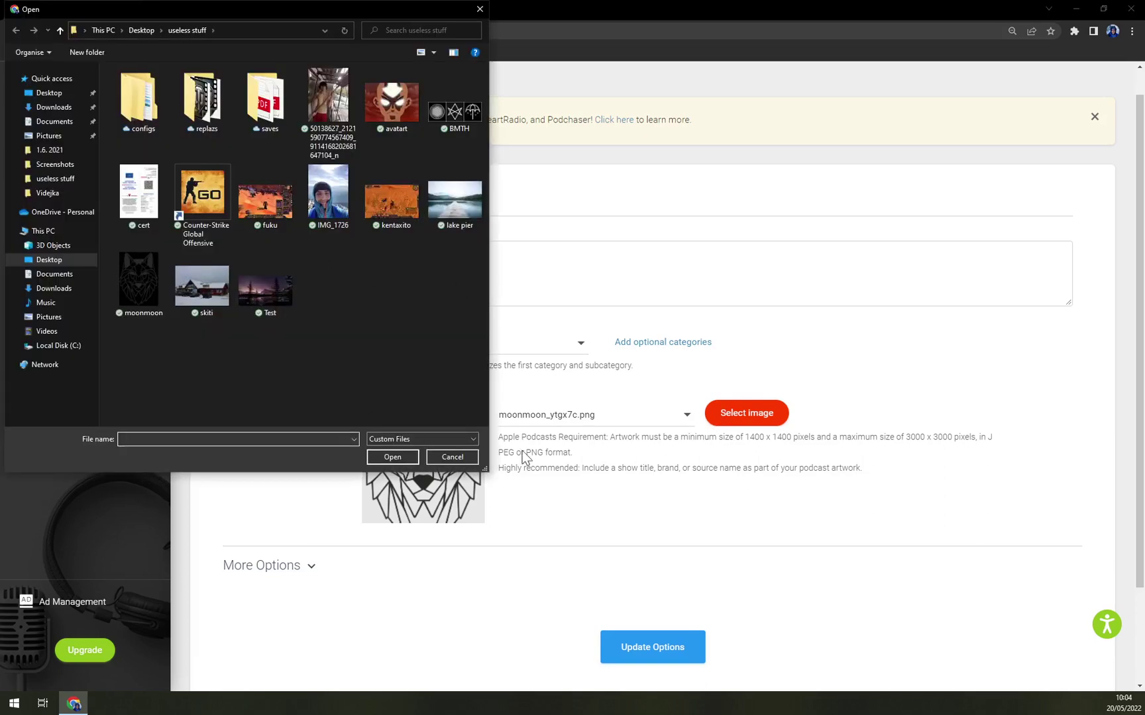
pyautogui.click(450, 456)
pyautogui.click(735, 418)
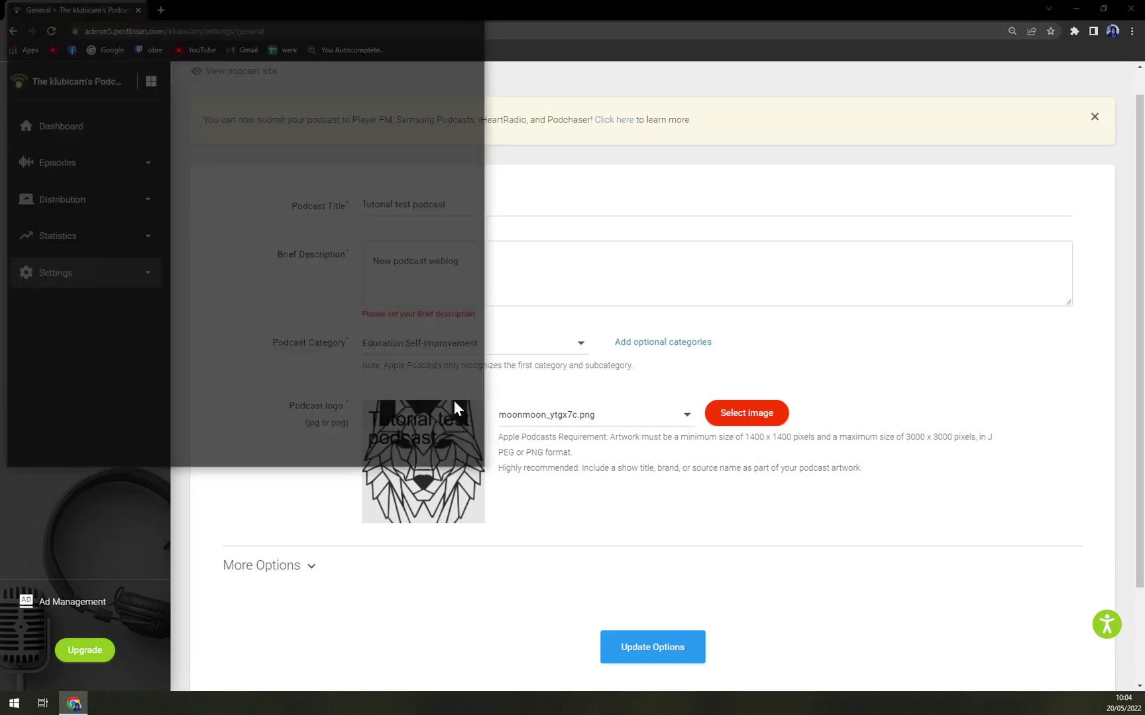
pyautogui.doubleClick(138, 278)
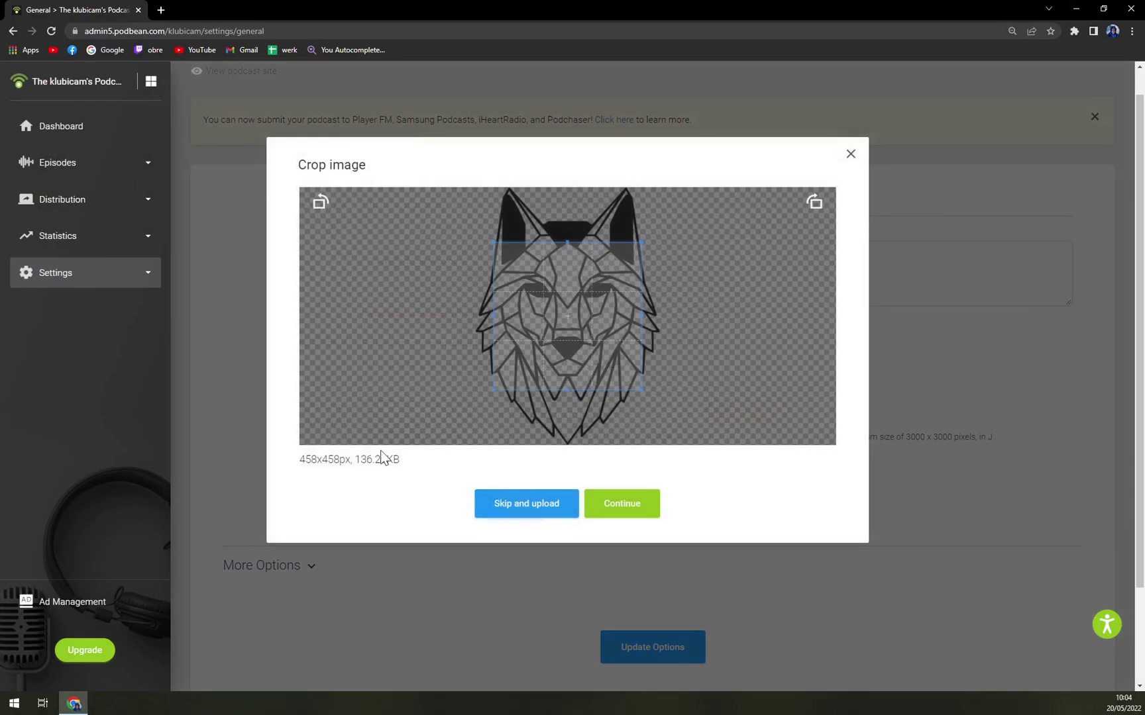
pyautogui.click(641, 394)
pyautogui.click(542, 505)
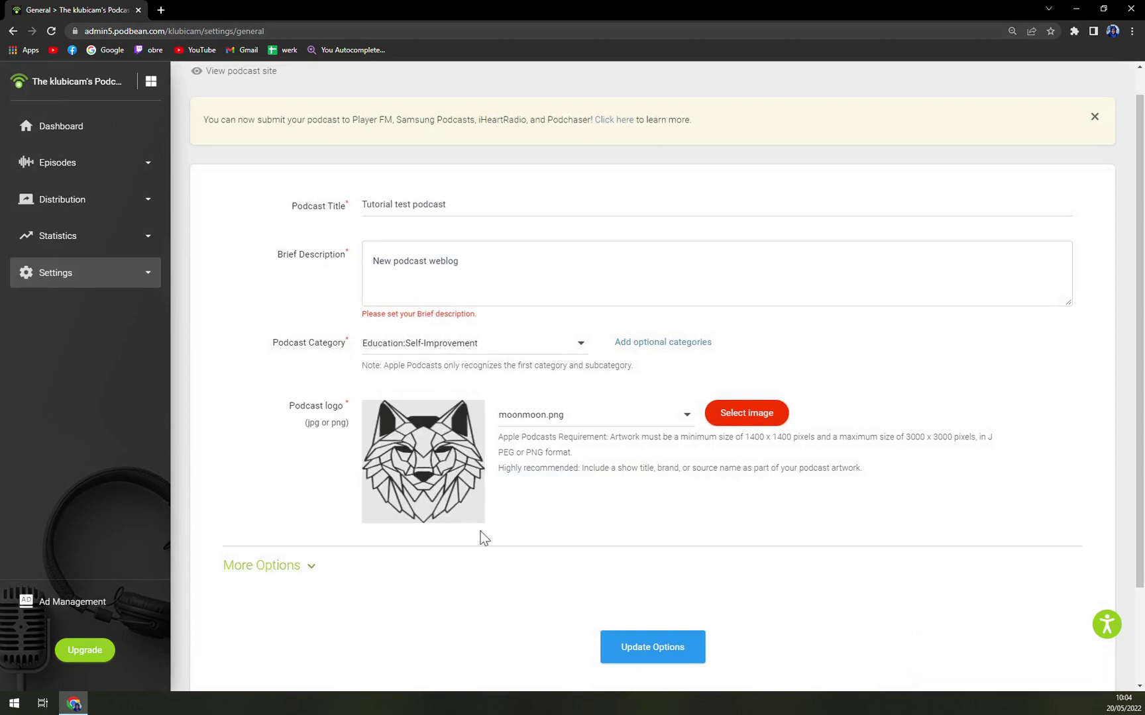
# Save the settings with the edited brief description, then start publishing a new episode
pyautogui.click(654, 653)
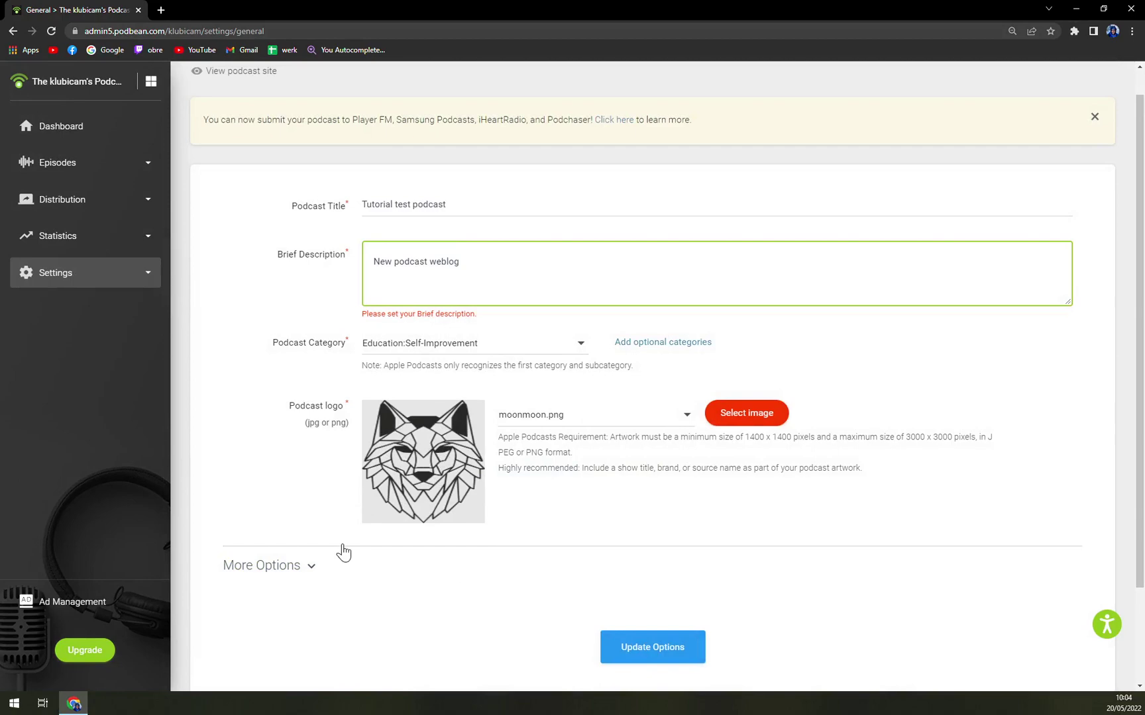
pyautogui.hotkey('ctrl', 'a')
pyautogui.write('sadasdasdasd')
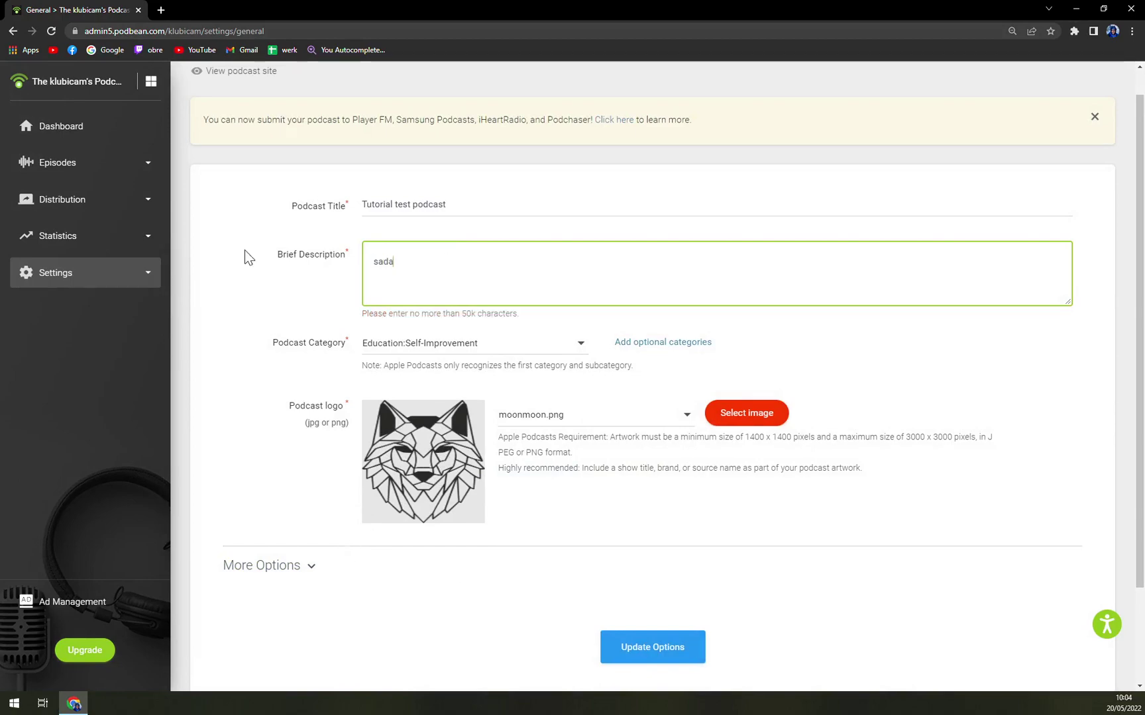
pyautogui.click(652, 647)
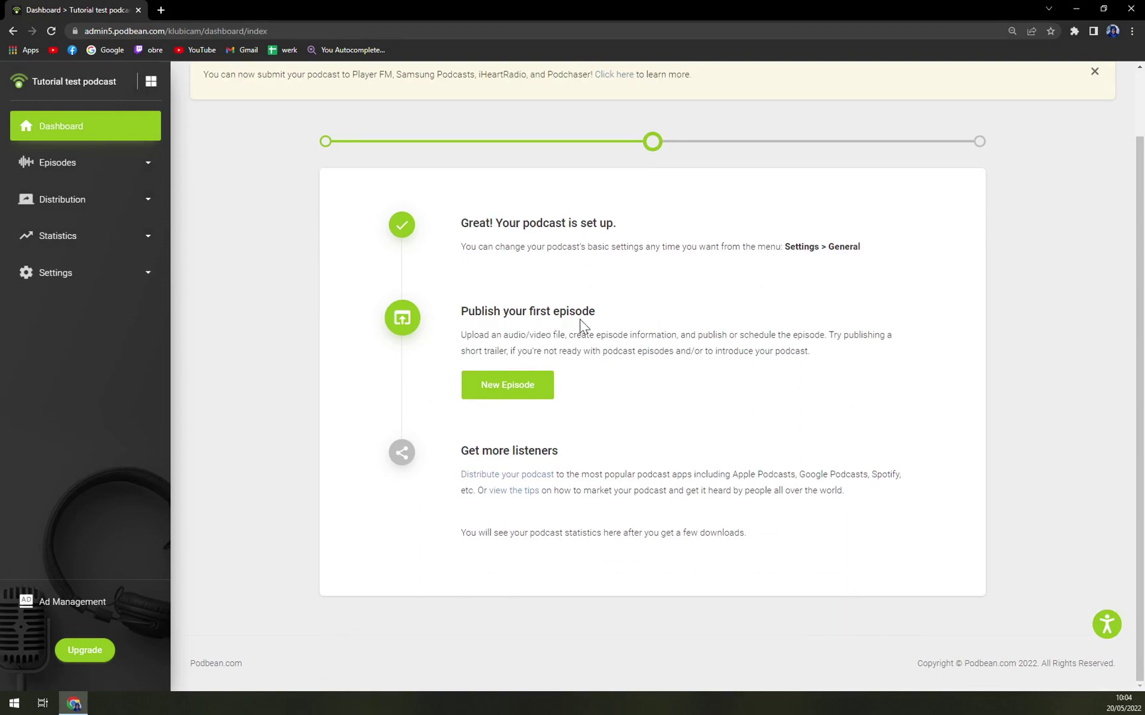
pyautogui.click(536, 387)
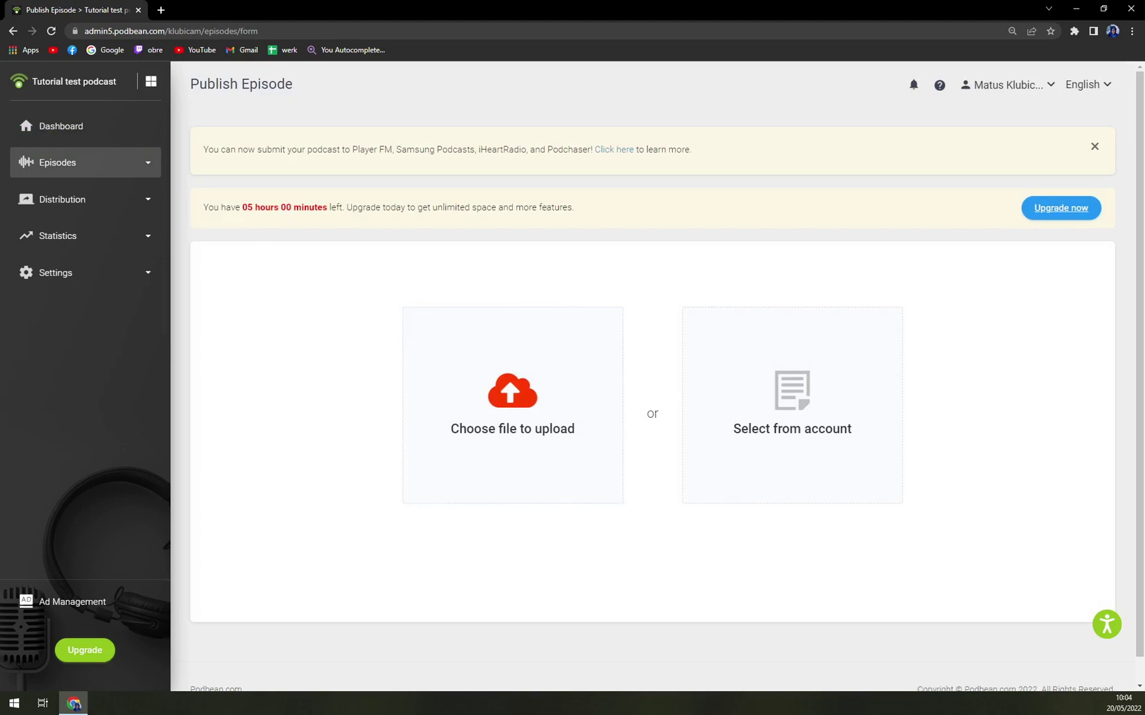
# Adjust the page and toggle the Distribution sidebar section open and closed
pyautogui.moveTo(208, 208); pyautogui.dragTo(332, 207)
pyautogui.click(336, 215)
pyautogui.click(98, 200)
pyautogui.click(101, 204)
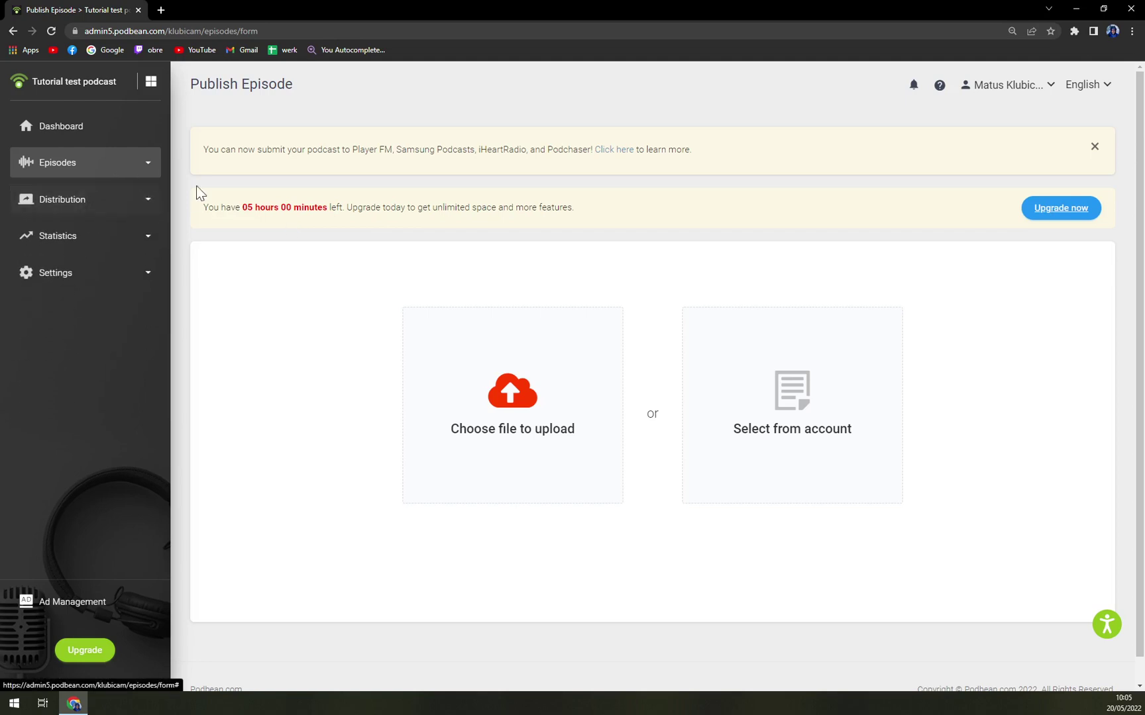
# Try the Choose file and Select from account uploads, closing both without picking anything
pyautogui.click(513, 394)
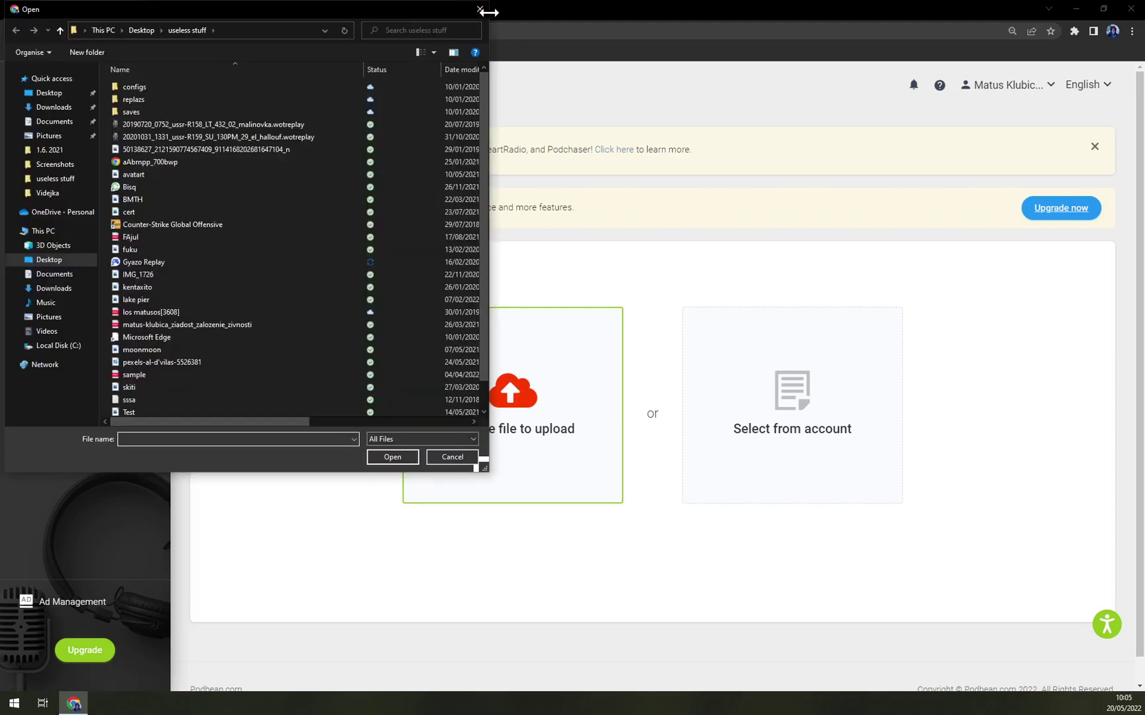
pyautogui.click(481, 9)
pyautogui.click(791, 412)
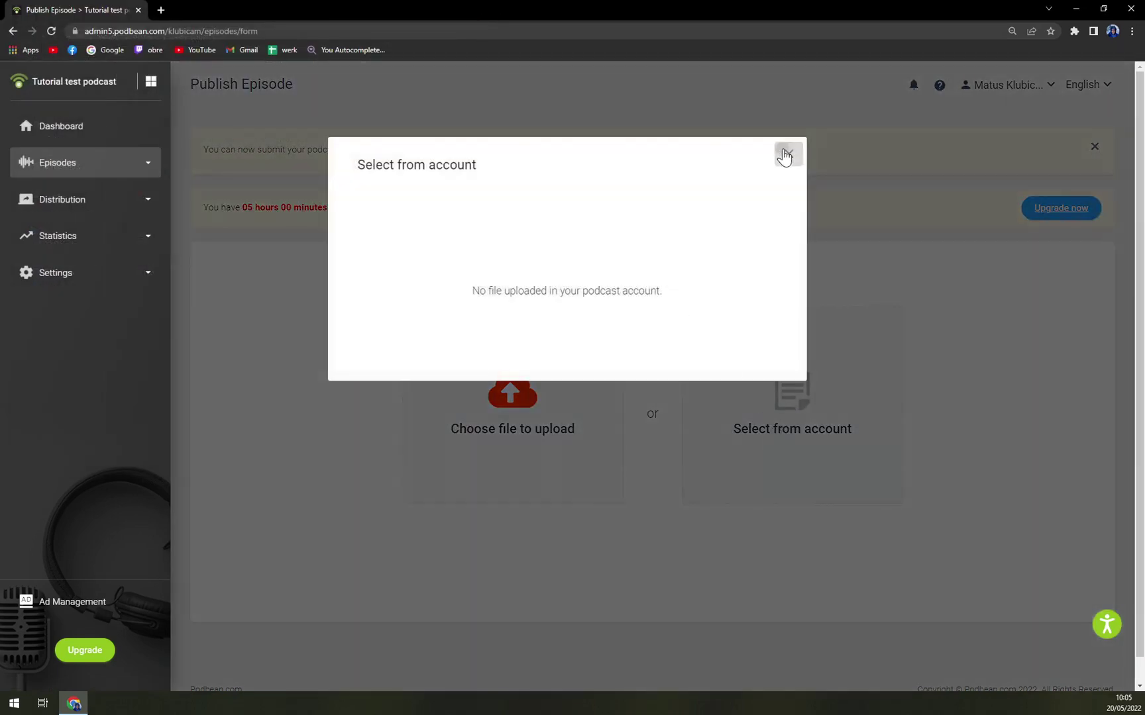
pyautogui.click(785, 155)
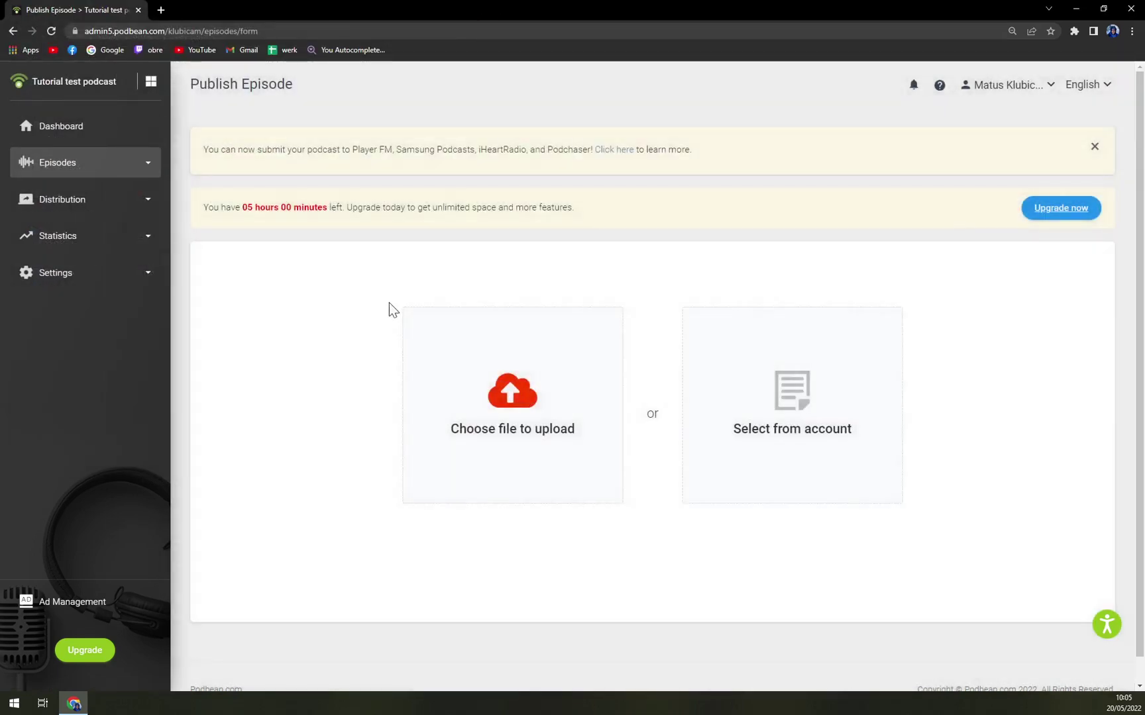
pyautogui.click(126, 207)
# Tour the Podcast Website, Podcast Apps, Social Share and Embeddable Player pages, then Statistics Overview
pyautogui.click(106, 242)
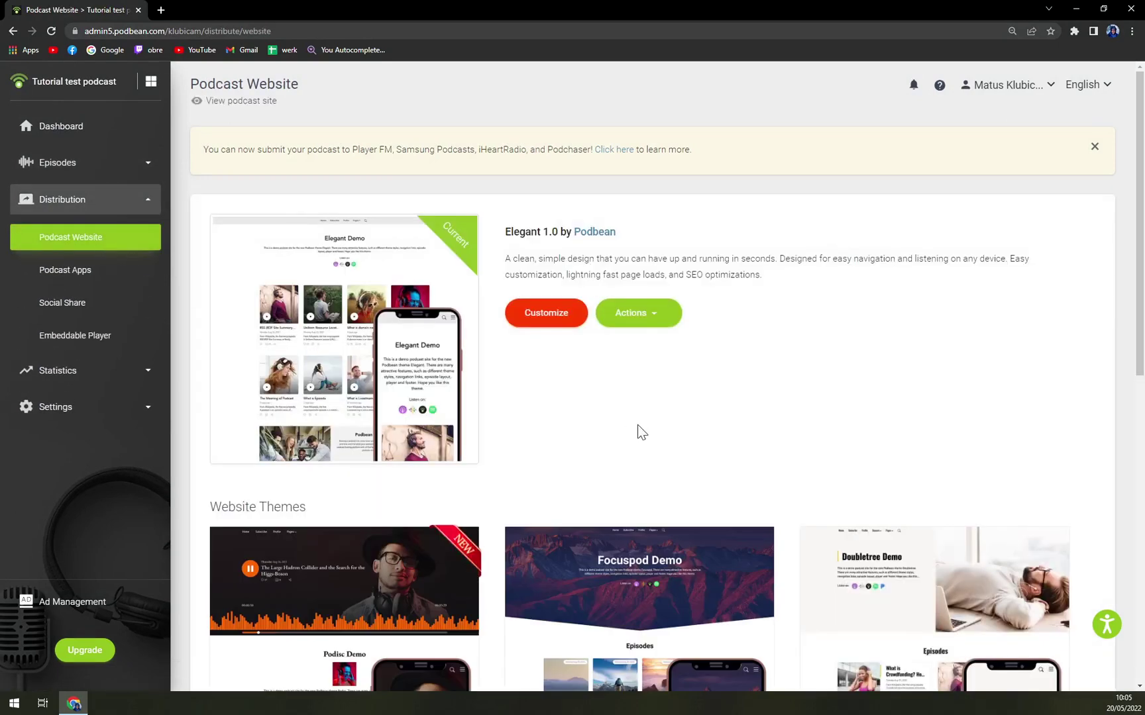
pyautogui.scroll(-5, 637, 424)
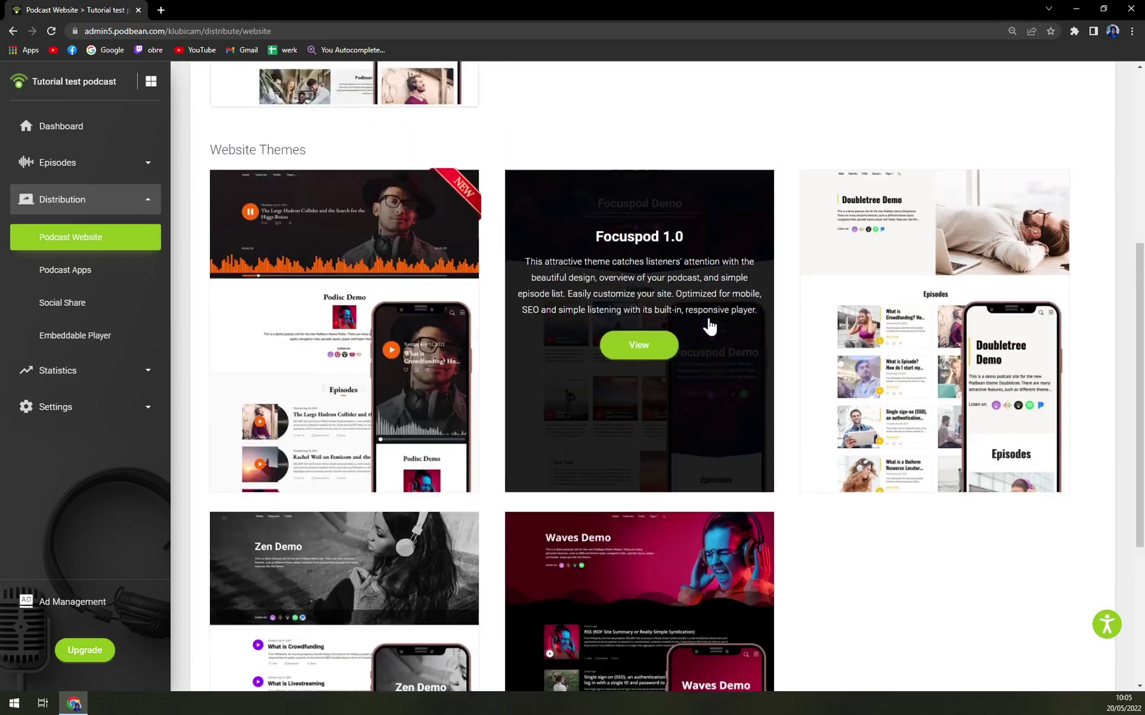
pyautogui.scroll(4, 707, 322)
pyautogui.click(64, 270)
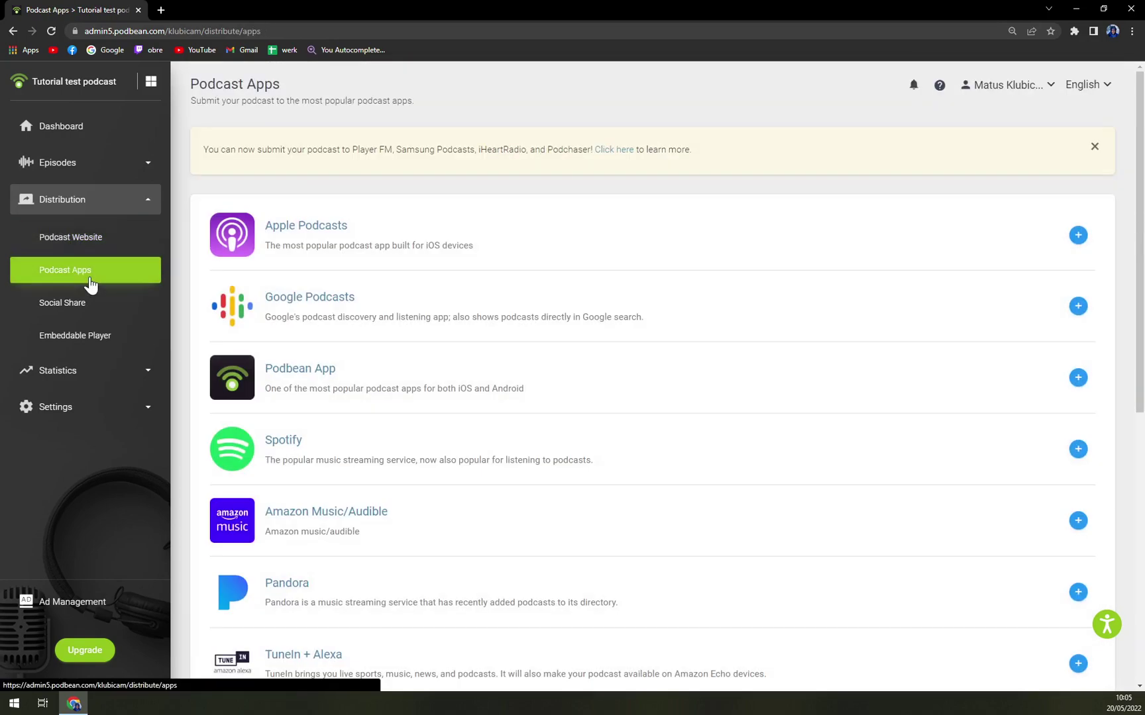
pyautogui.click(84, 307)
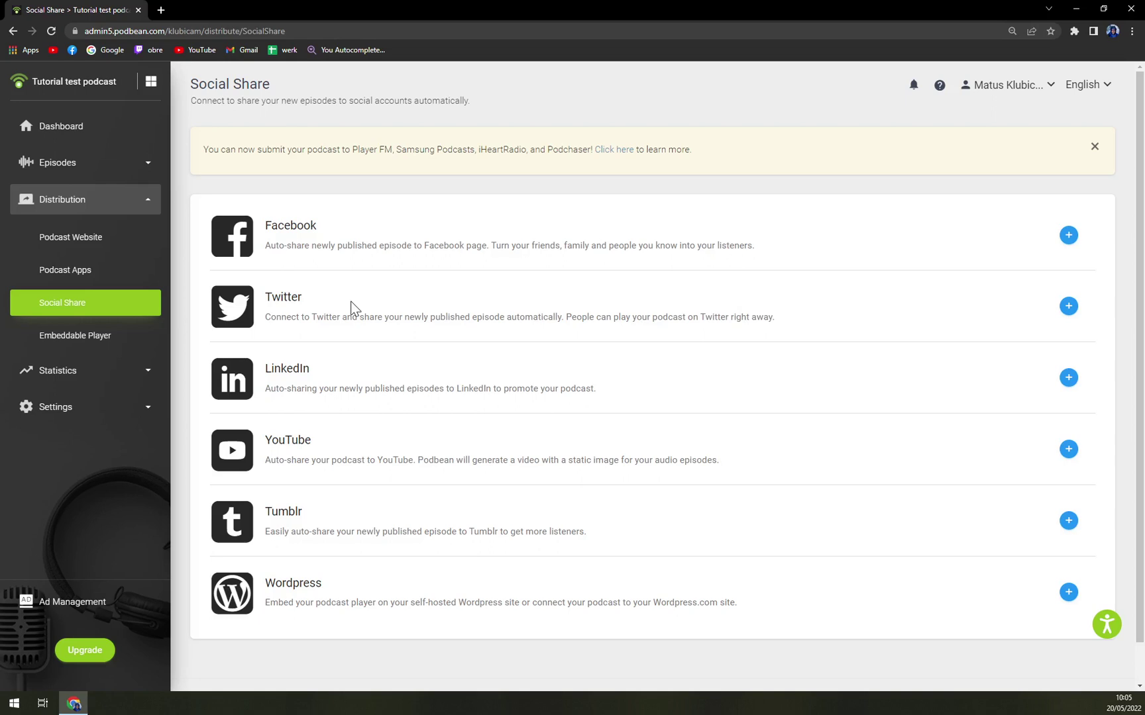
pyautogui.click(90, 335)
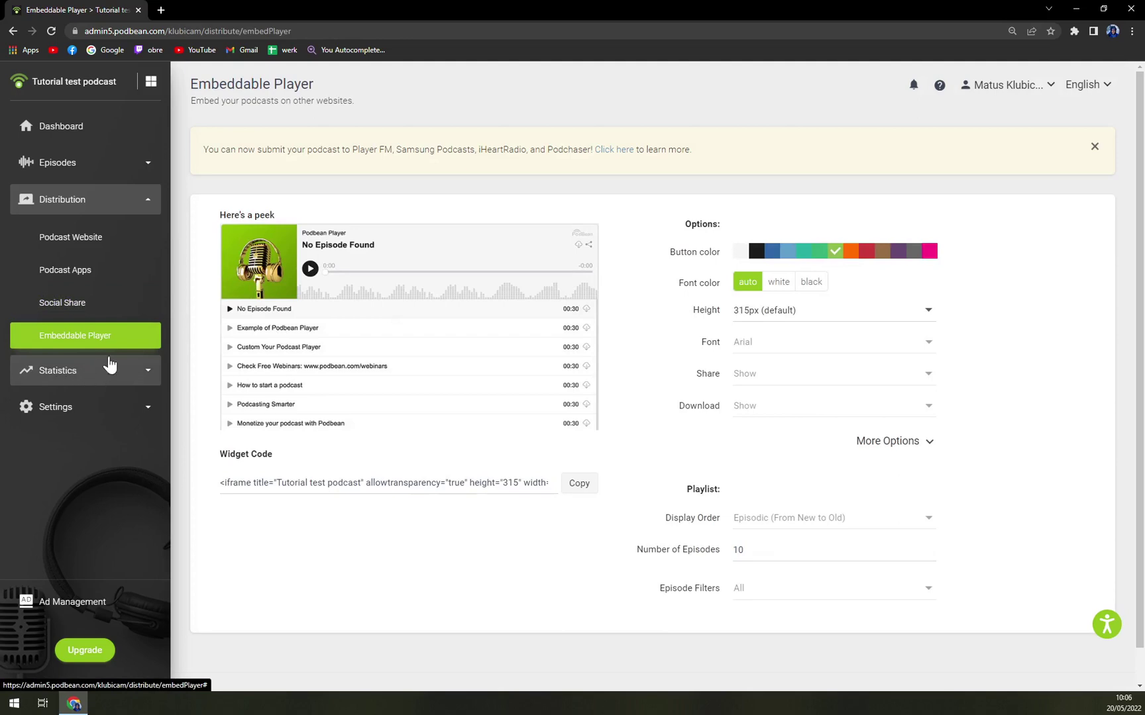
pyautogui.click(74, 373)
# Switch between the Statistics Episodes and Overview pages
pyautogui.click(89, 276)
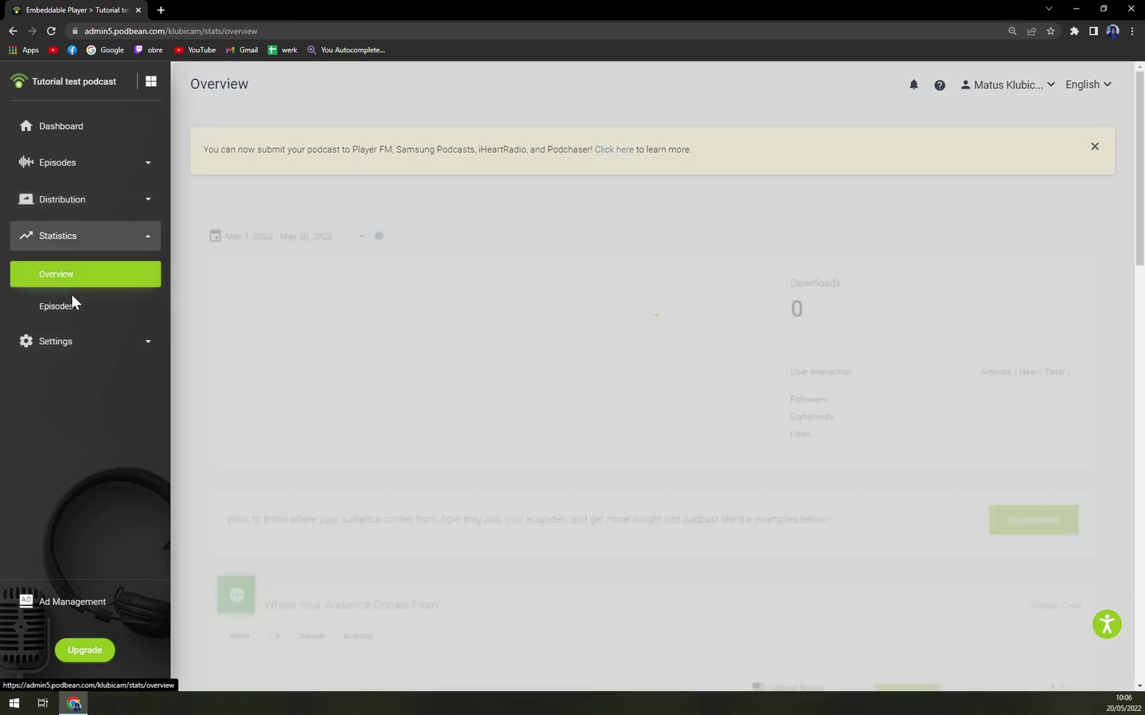
pyautogui.click(102, 313)
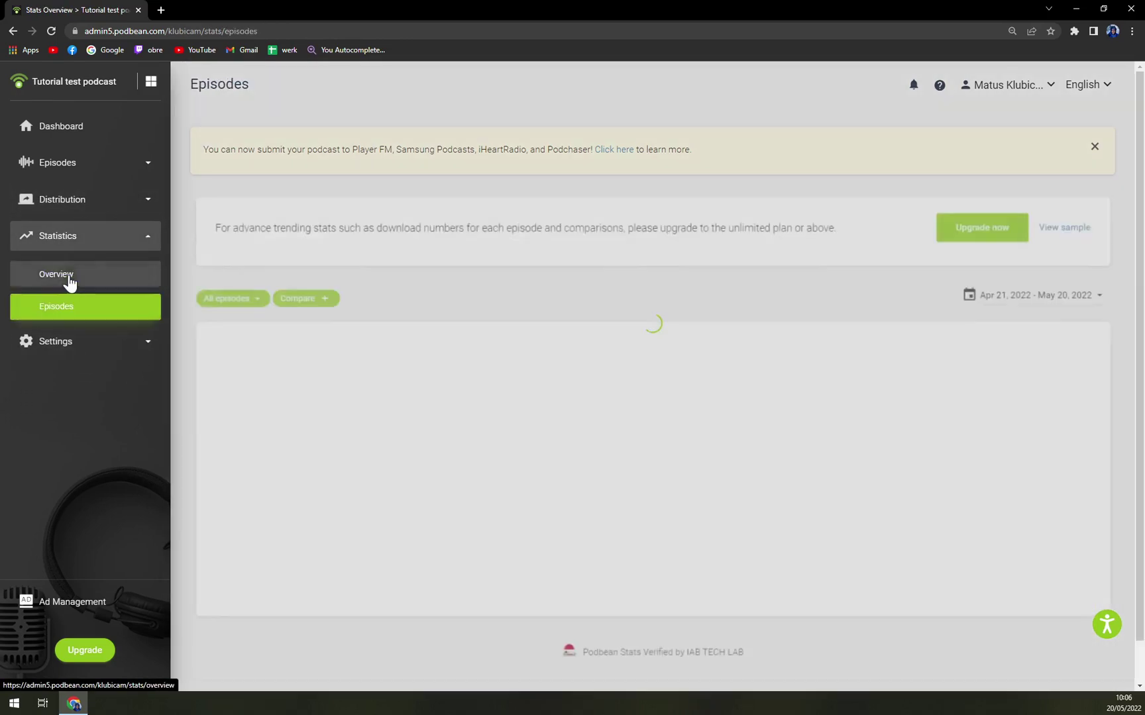
pyautogui.click(69, 280)
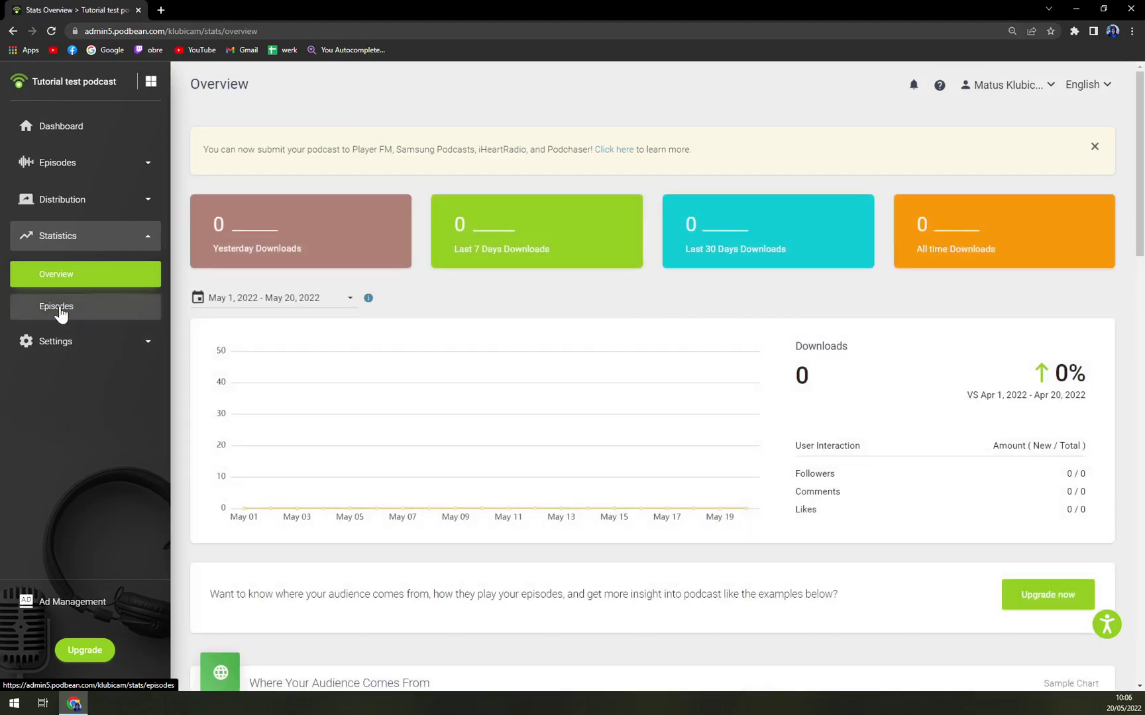
pyautogui.click(60, 307)
# Visit the General, Feed and Plugins pages under Settings
pyautogui.click(75, 341)
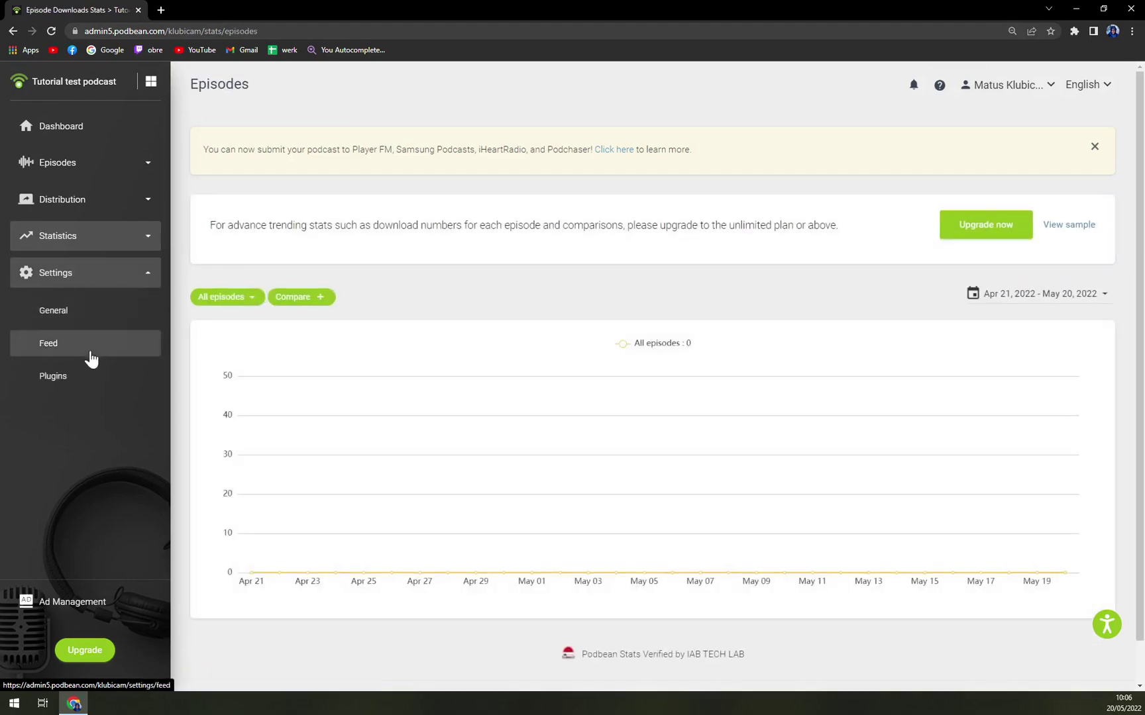
pyautogui.click(76, 310)
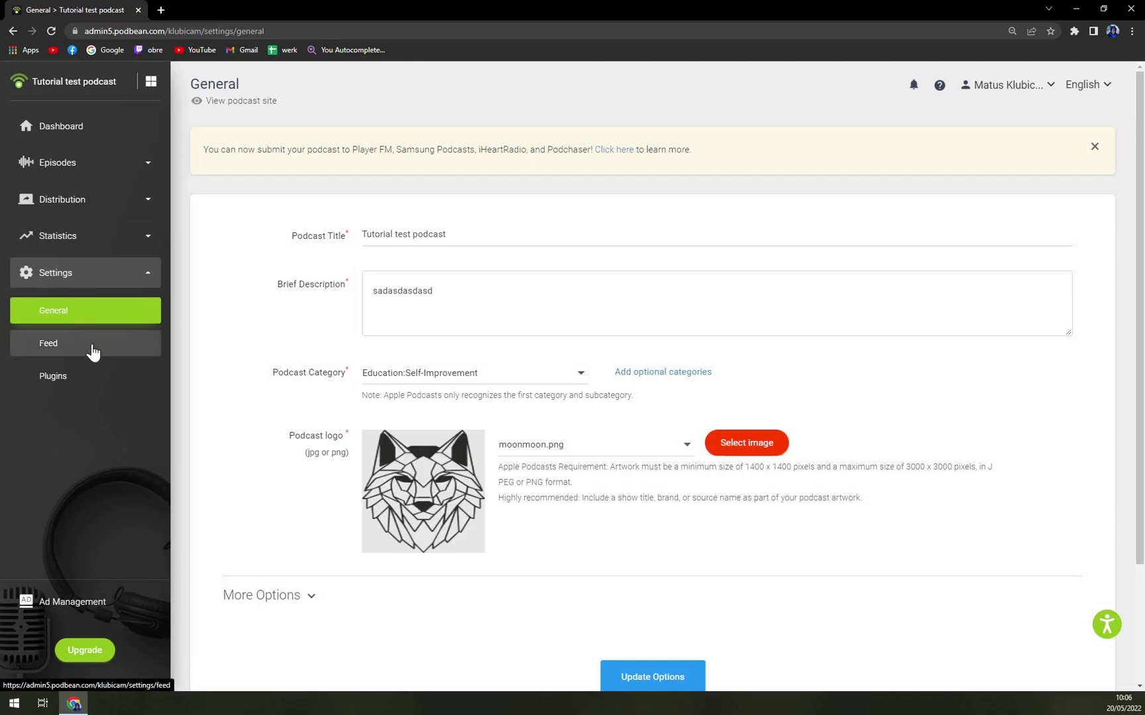
pyautogui.click(75, 343)
pyautogui.click(75, 375)
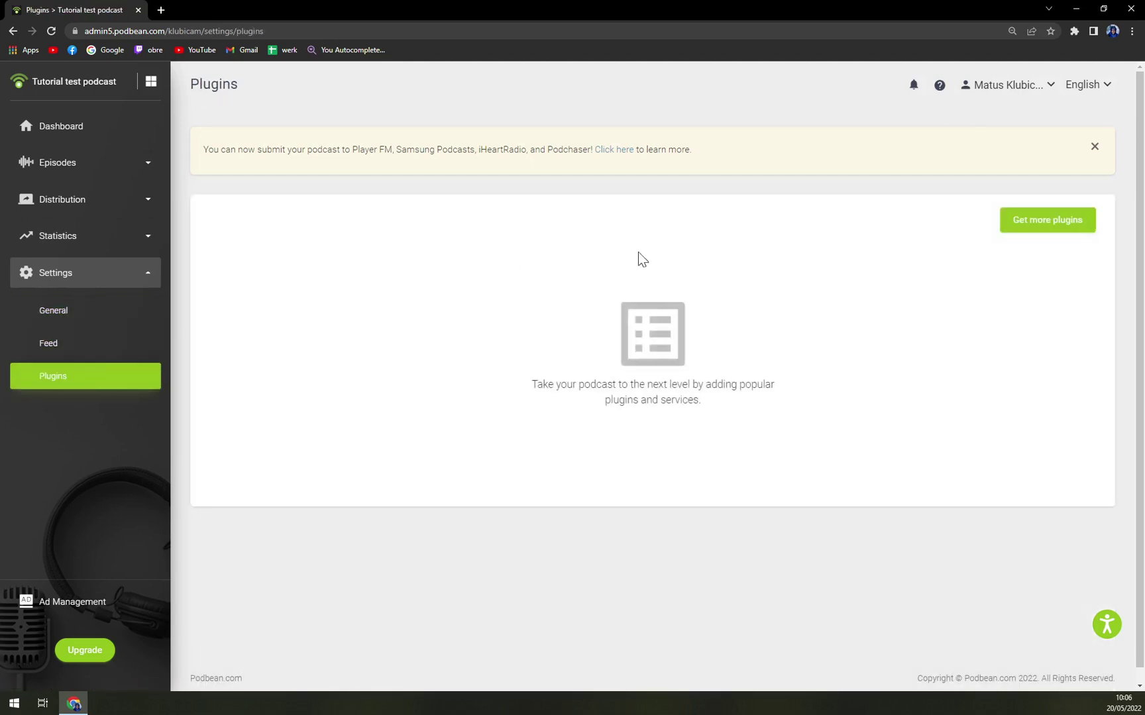
pyautogui.click(1048, 220)
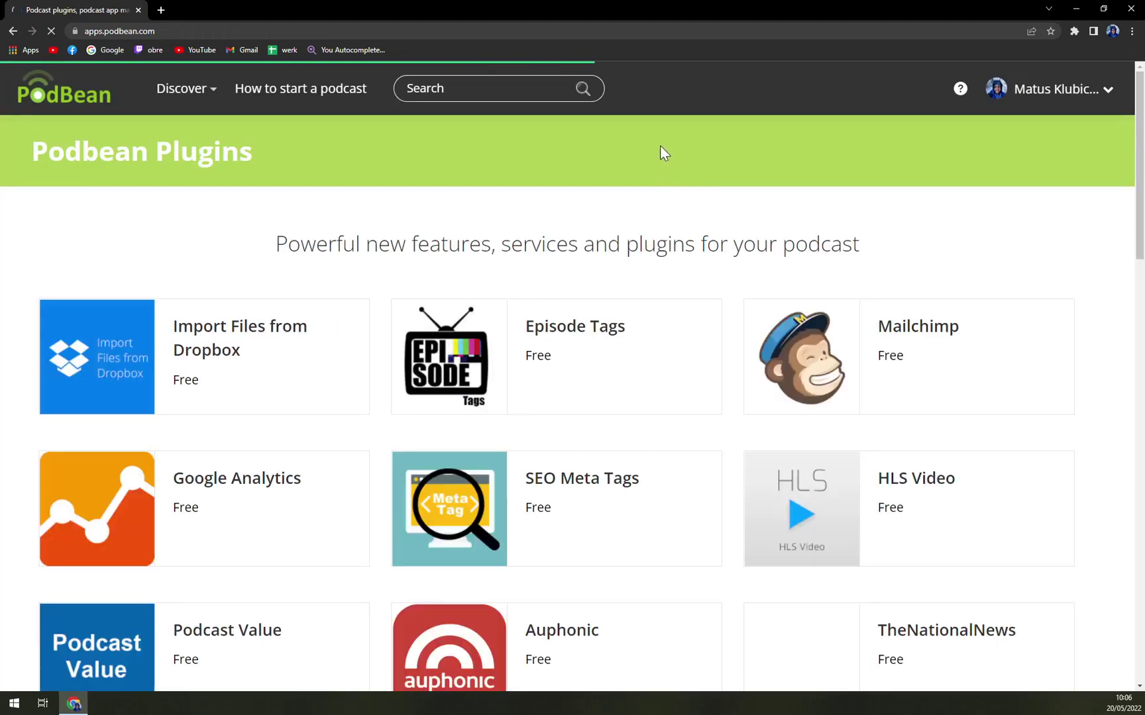
pyautogui.scroll(-5, 635, 224)
pyautogui.scroll(-5, 806, 269)
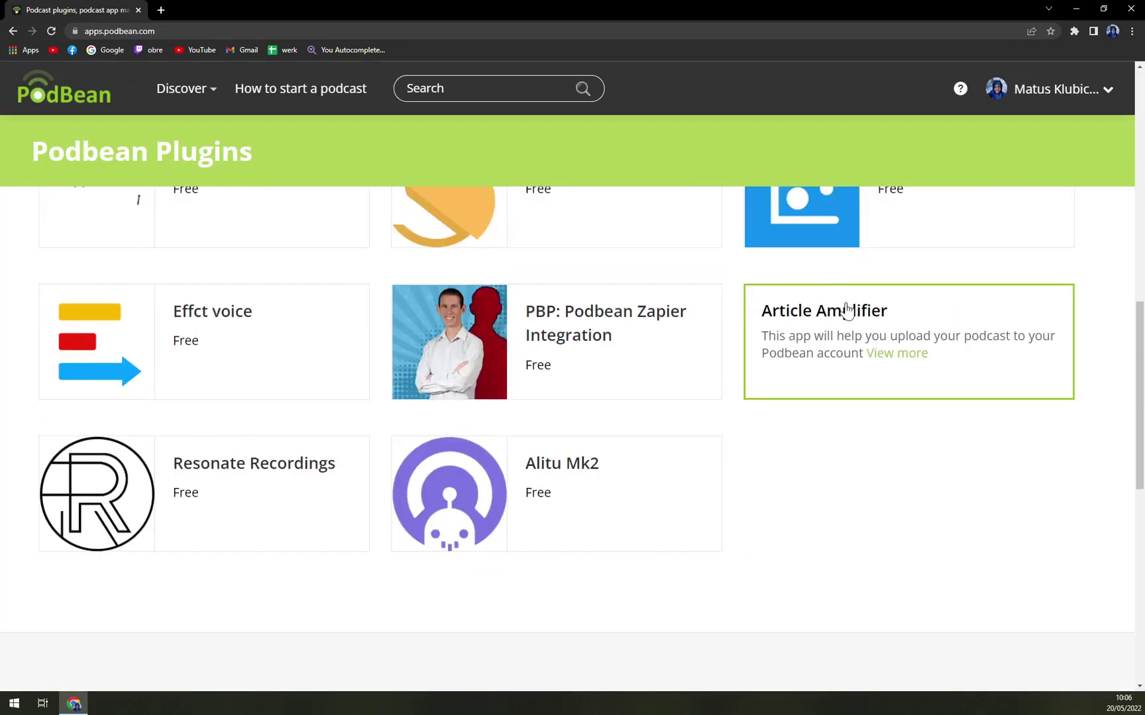
pyautogui.click(12, 30)
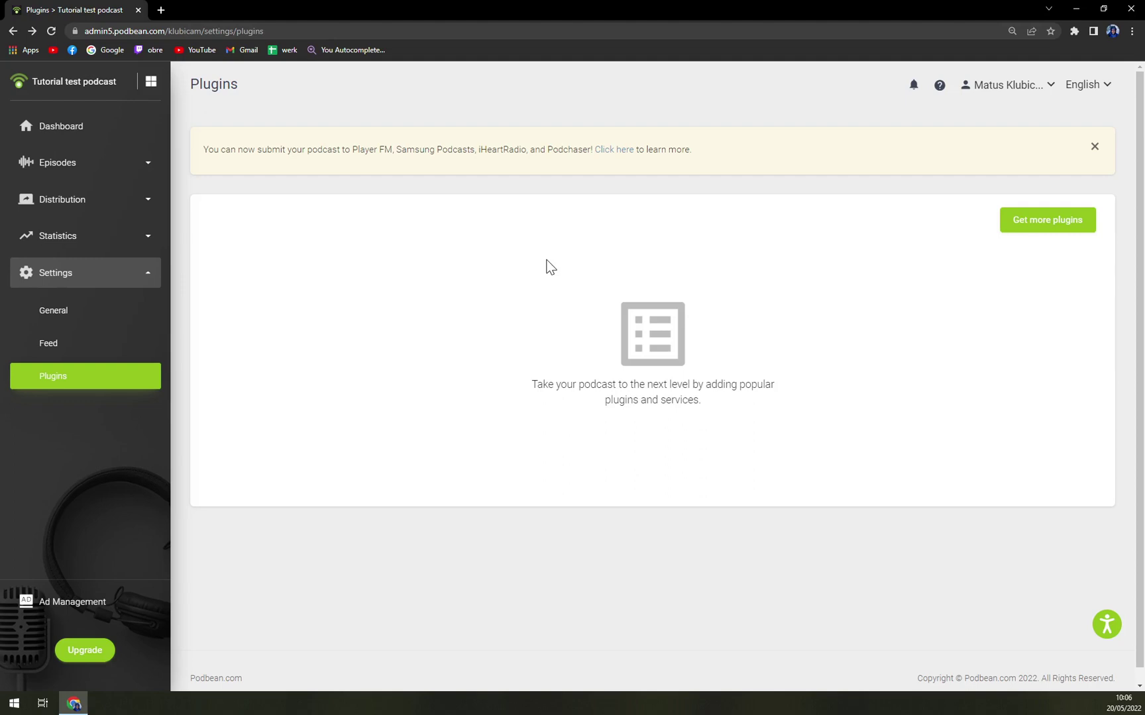
# Check the Dashboard and the empty Episode List, then return to the Dashboard
pyautogui.click(59, 125)
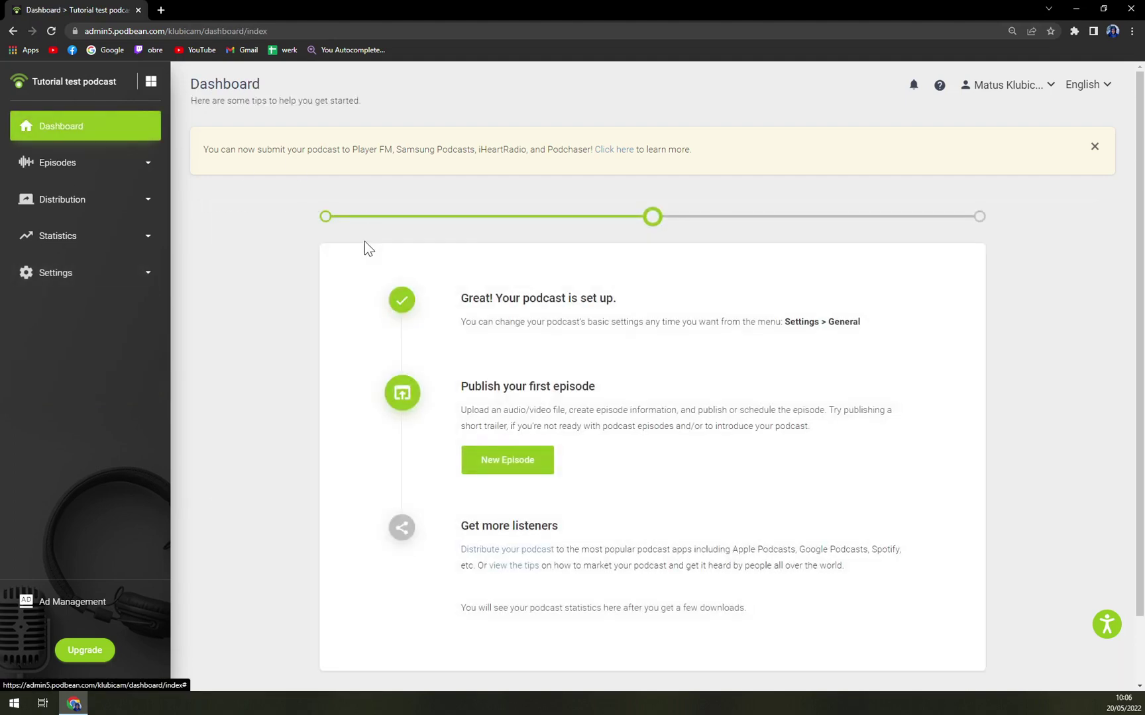
pyautogui.click(81, 163)
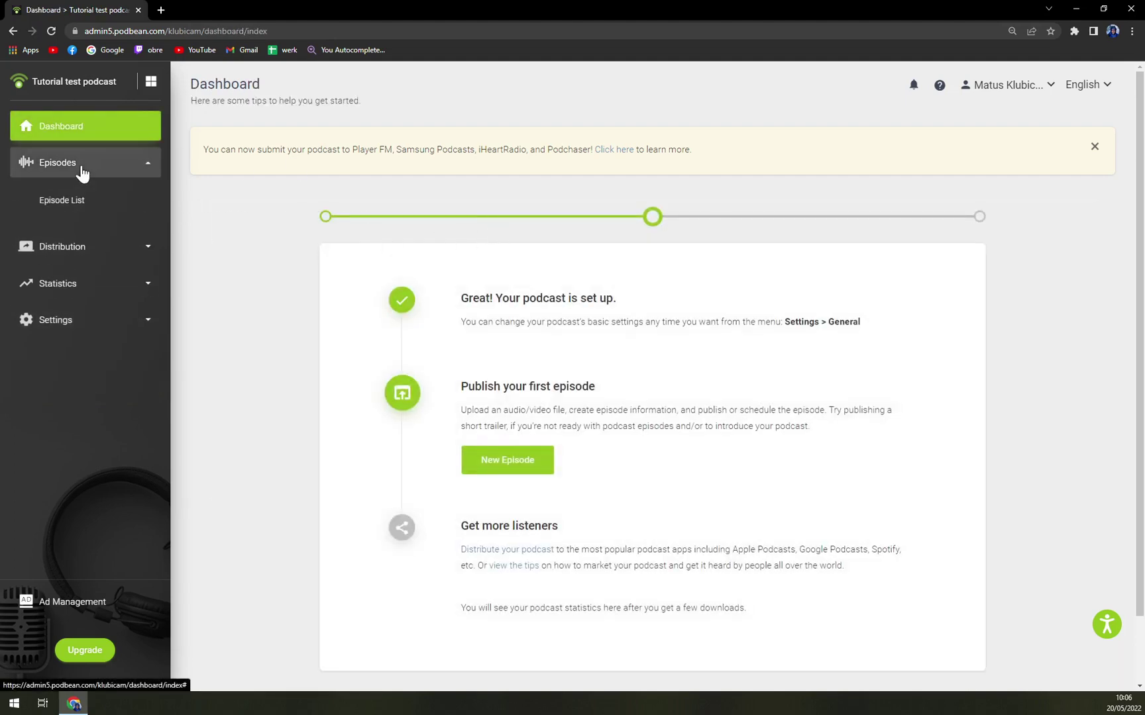
pyautogui.click(108, 201)
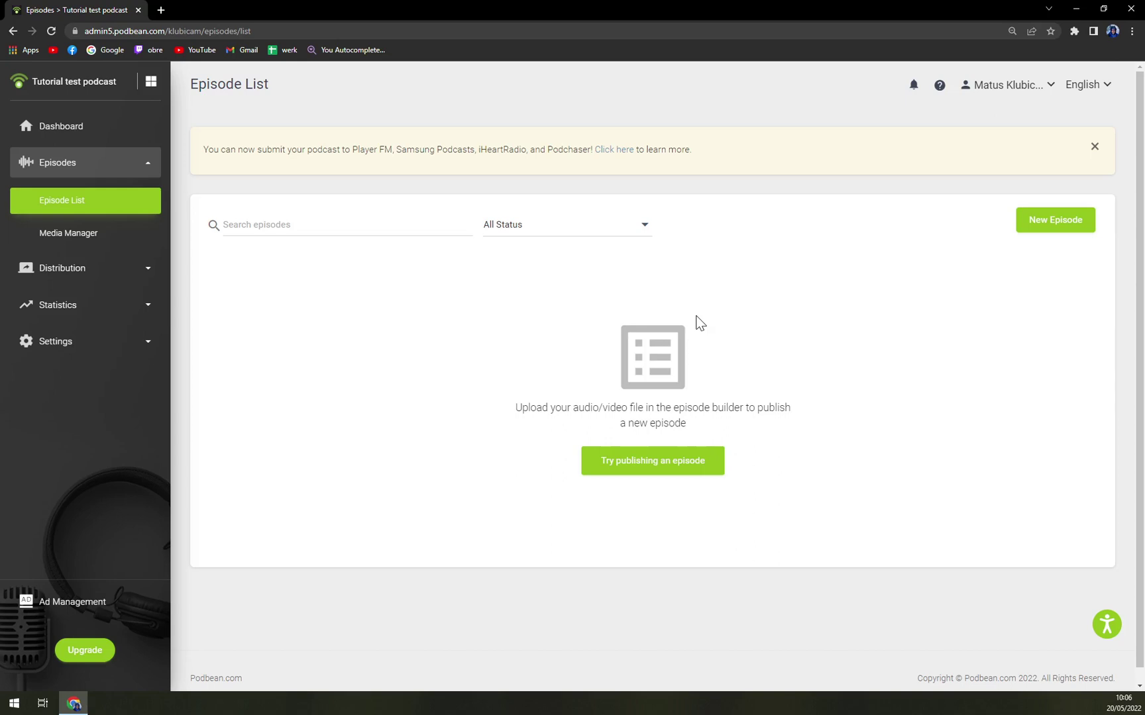
pyautogui.click(81, 126)
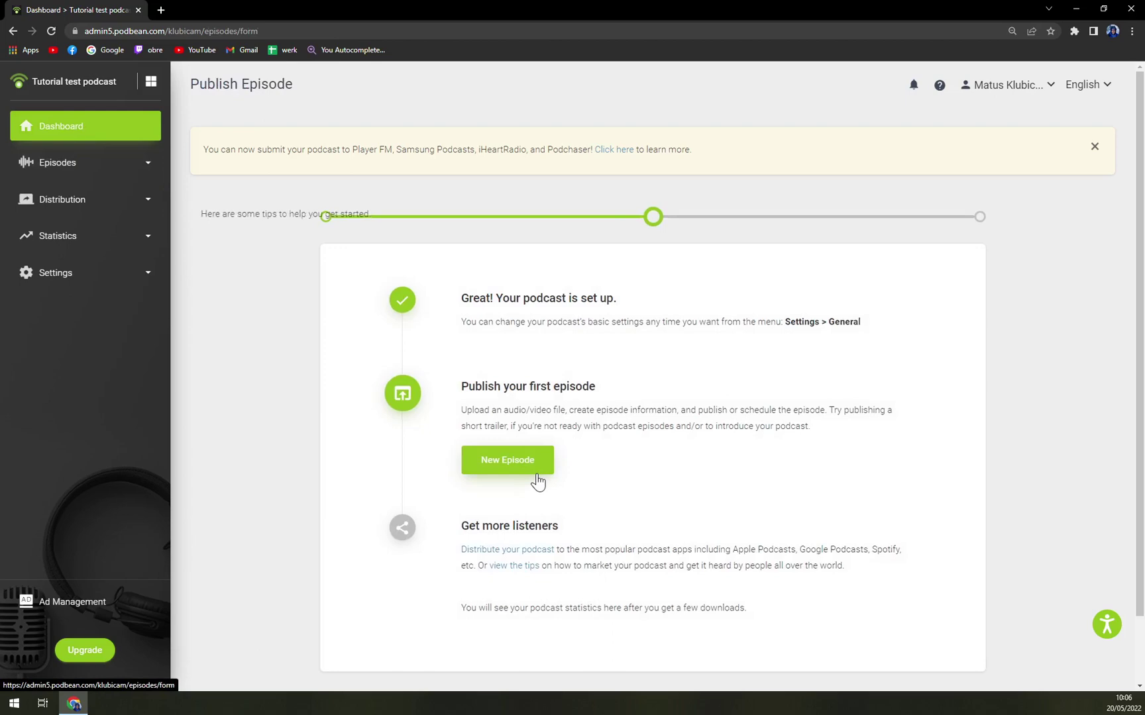
# Upload the Chakram vs Spatha MP4 from the 1.6. 2021 folder and dismiss the unsupported-type error
pyautogui.click(512, 461)
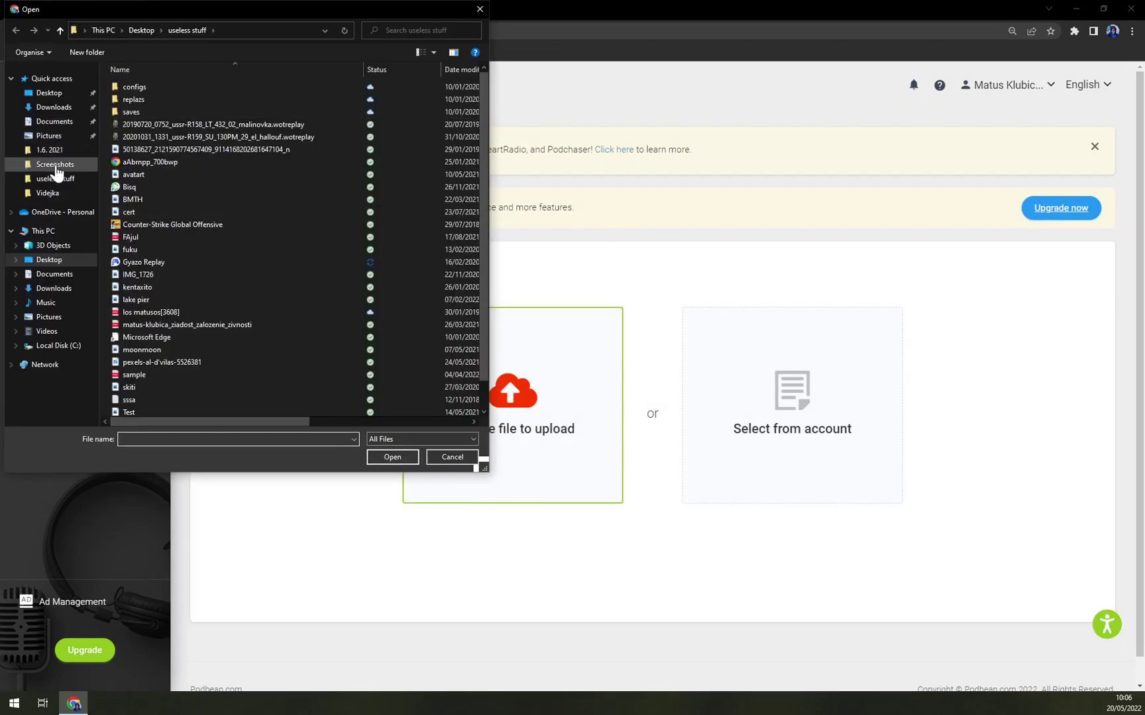
pyautogui.click(47, 193)
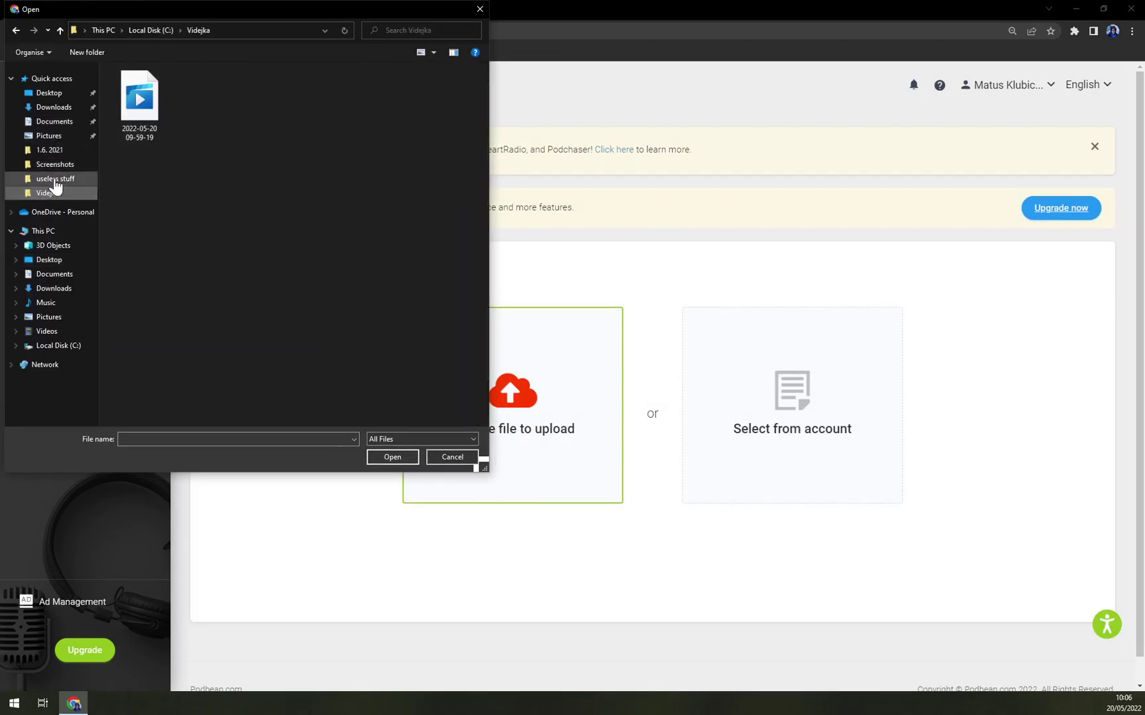
pyautogui.click(50, 150)
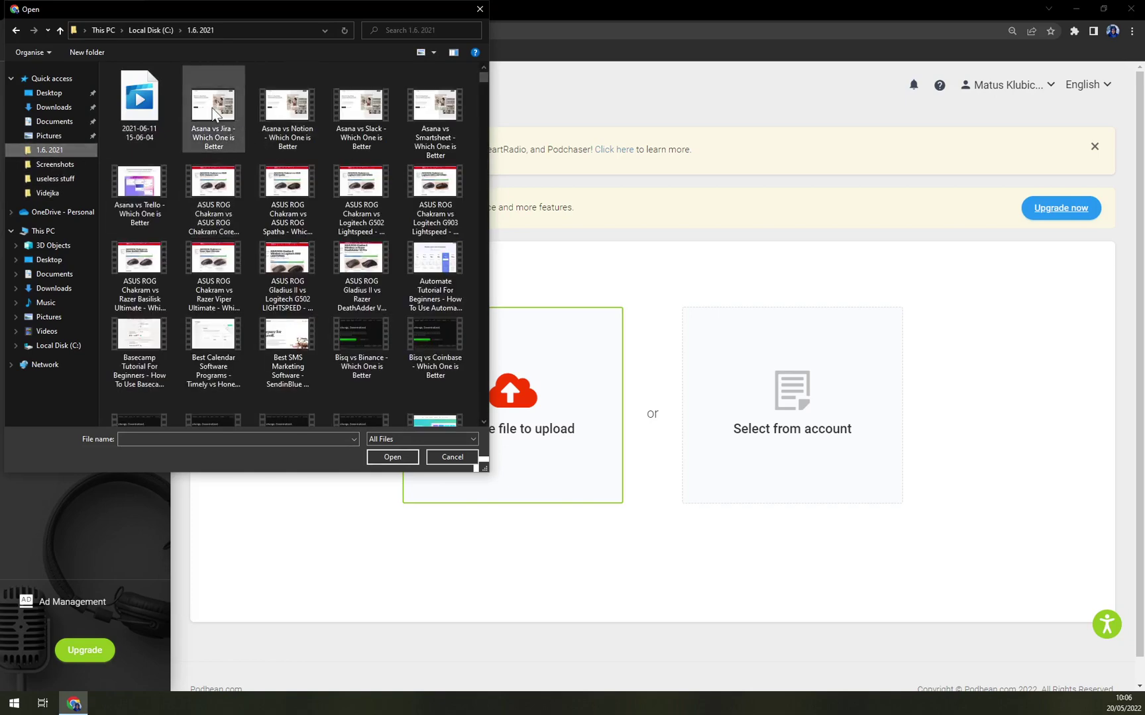
pyautogui.scroll(-3, 286, 269)
pyautogui.scroll(3, 286, 268)
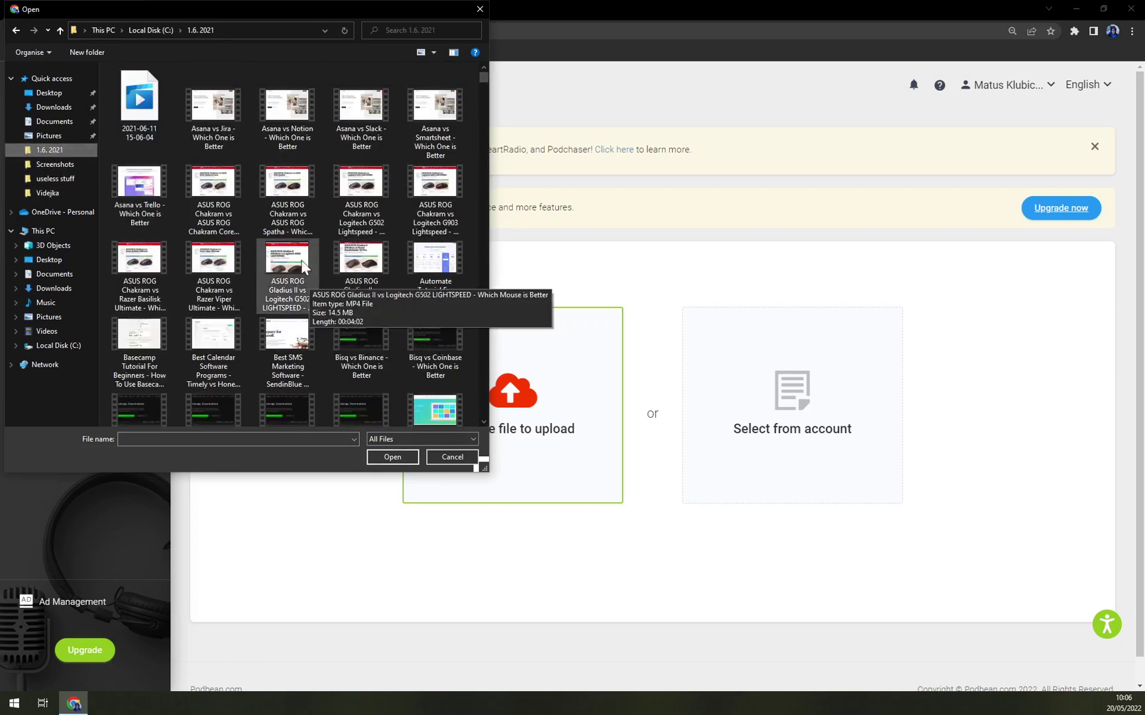
pyautogui.doubleClick(290, 192)
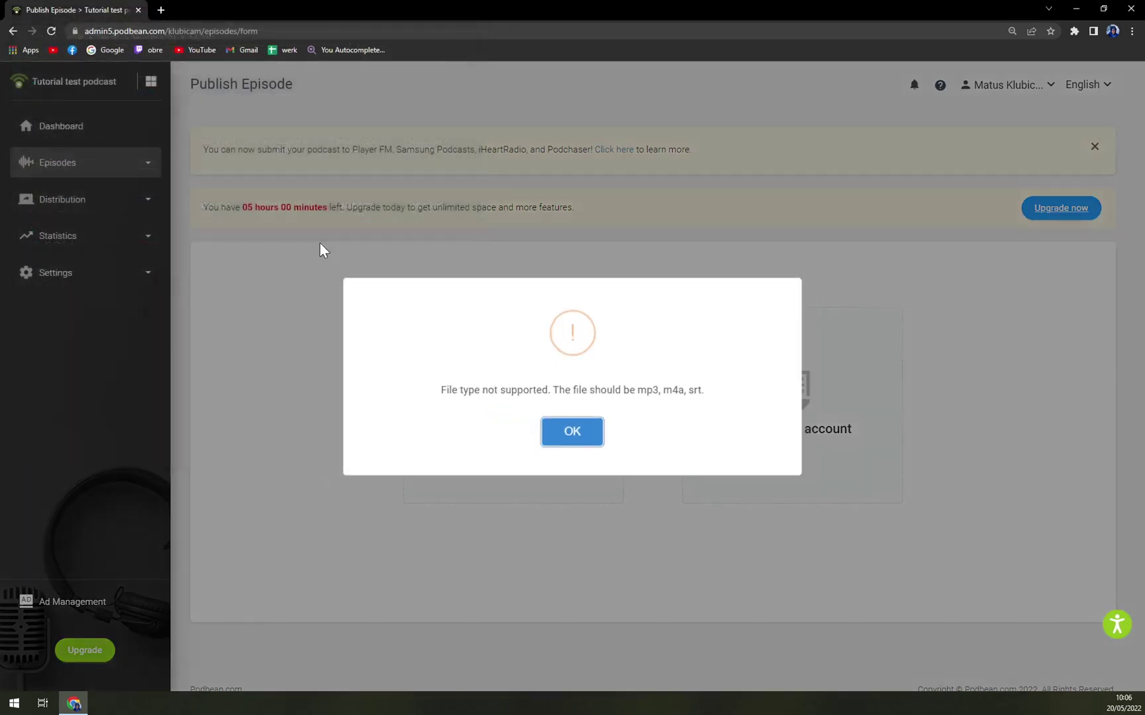
pyautogui.click(572, 433)
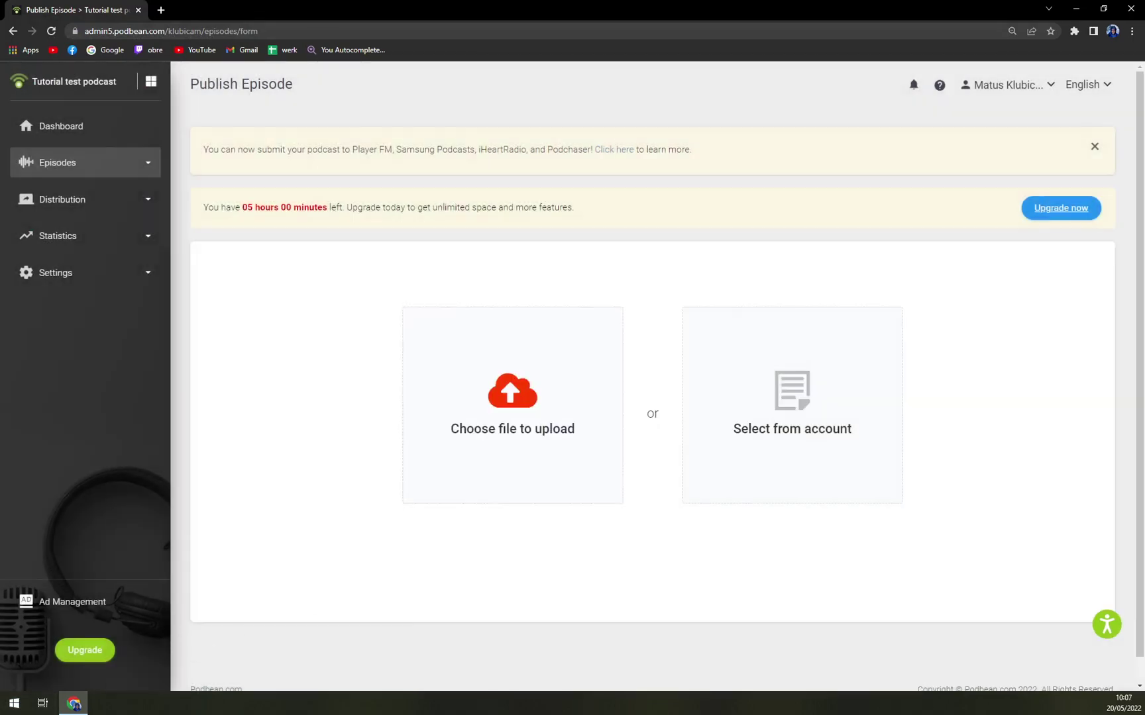
pyautogui.click(452, 451)
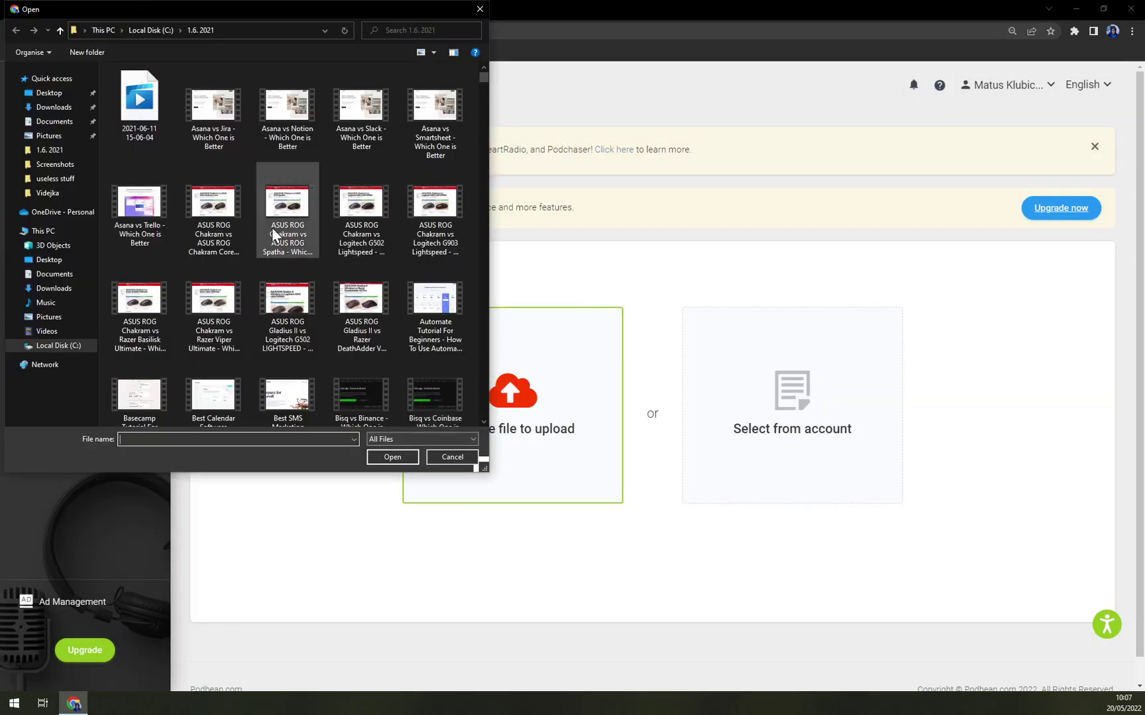
pyautogui.click(212, 204)
pyautogui.rightClick(212, 204)
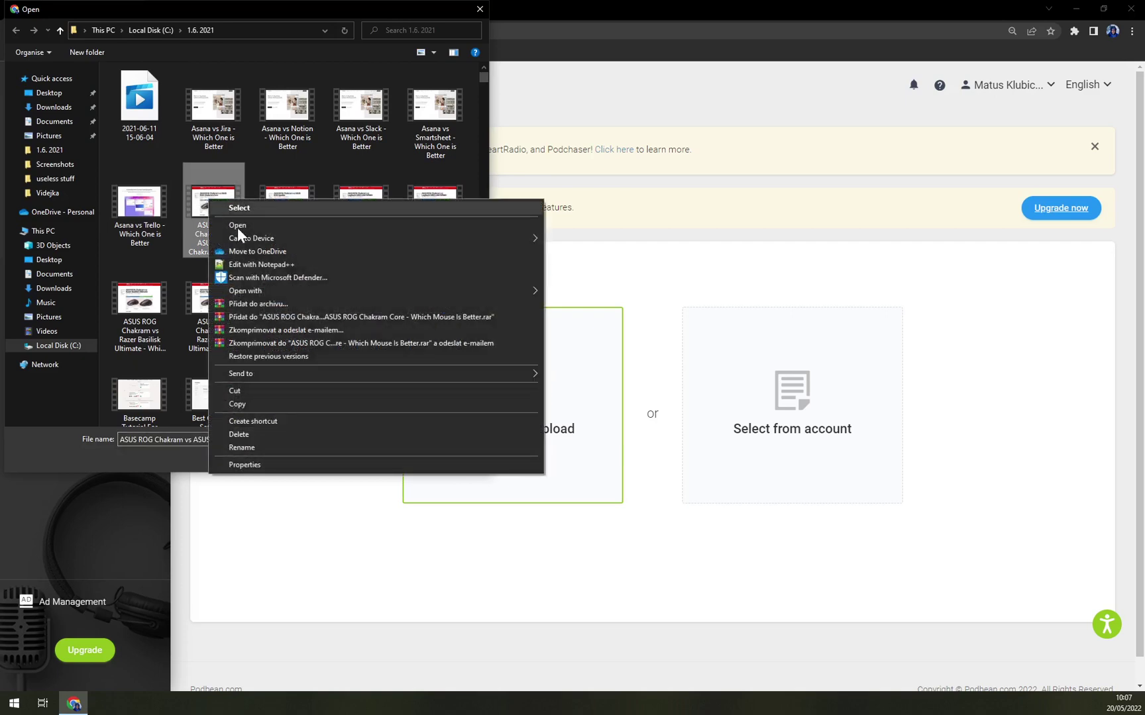
pyautogui.press('Escape')
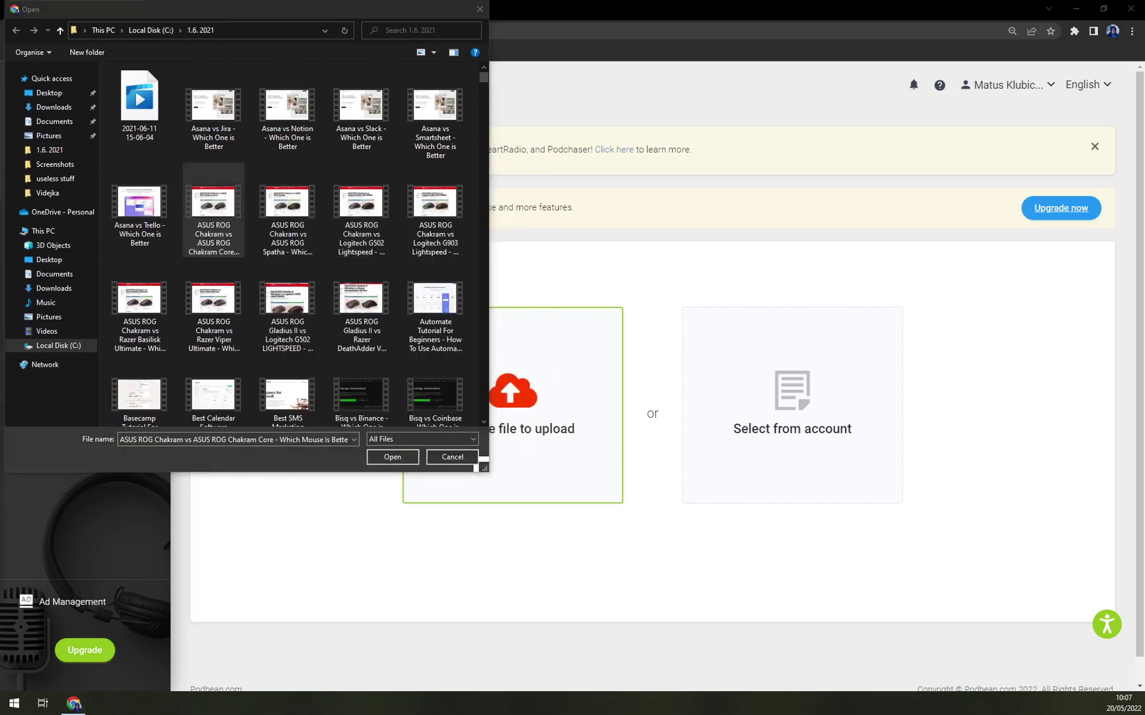
pyautogui.doubleClick(215, 210)
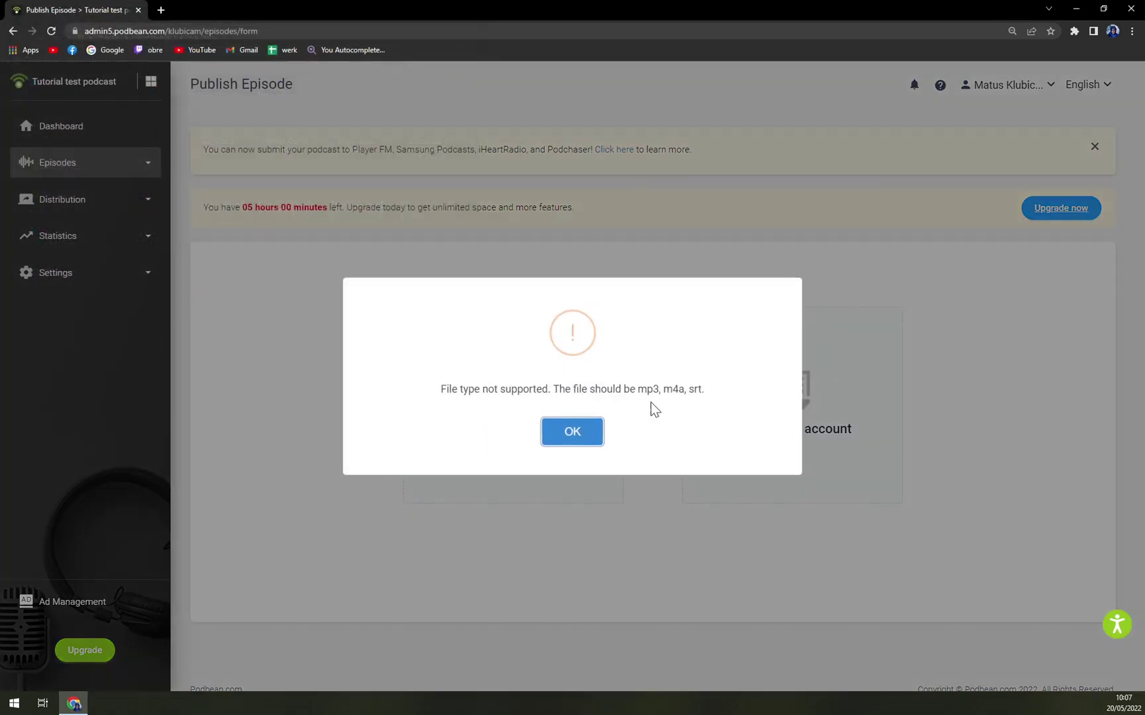
pyautogui.click(573, 431)
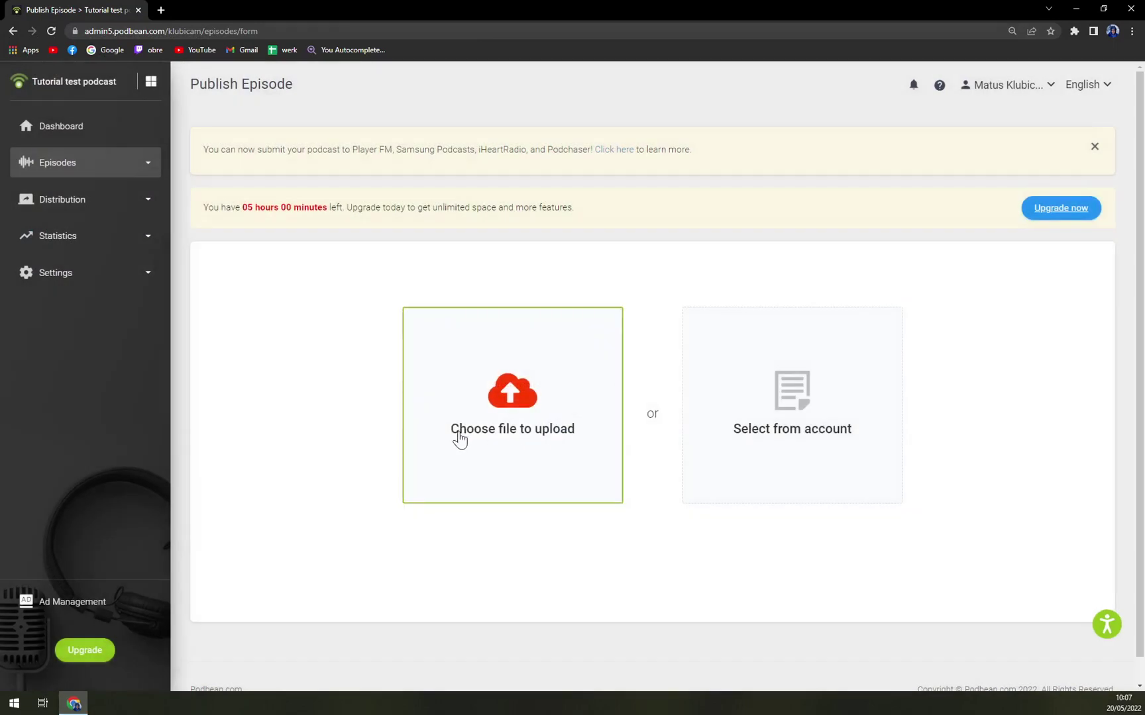